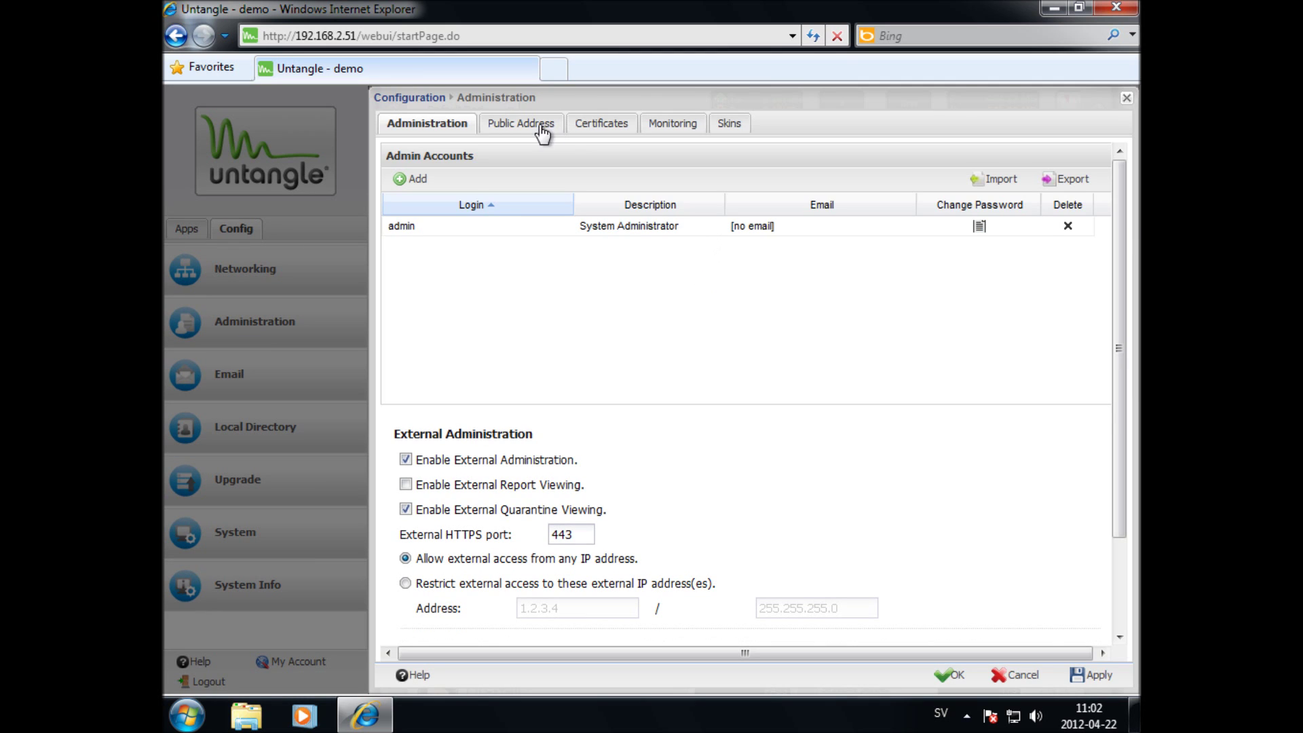
# Set the server's public address to use the hostname and open the page for fixing the unqualified hostname.
pyautogui.click(541, 126)
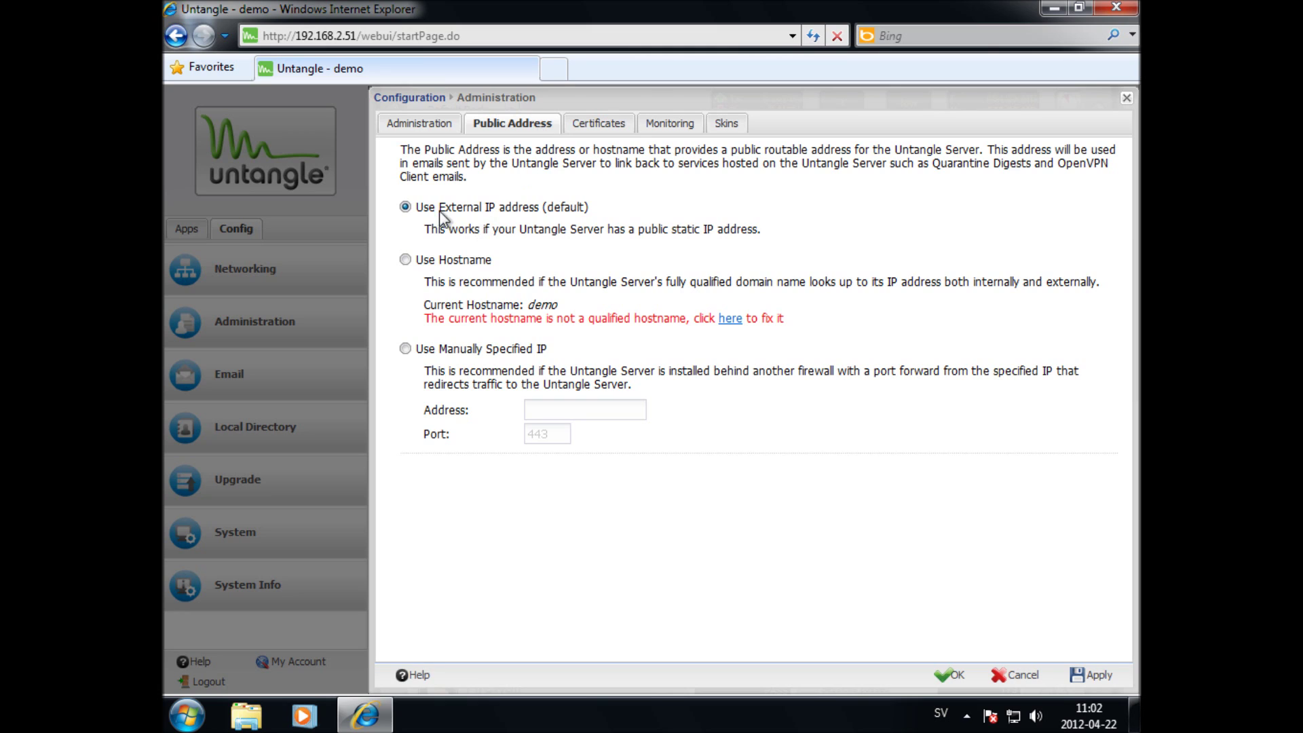
pyautogui.click(406, 261)
pyautogui.click(730, 319)
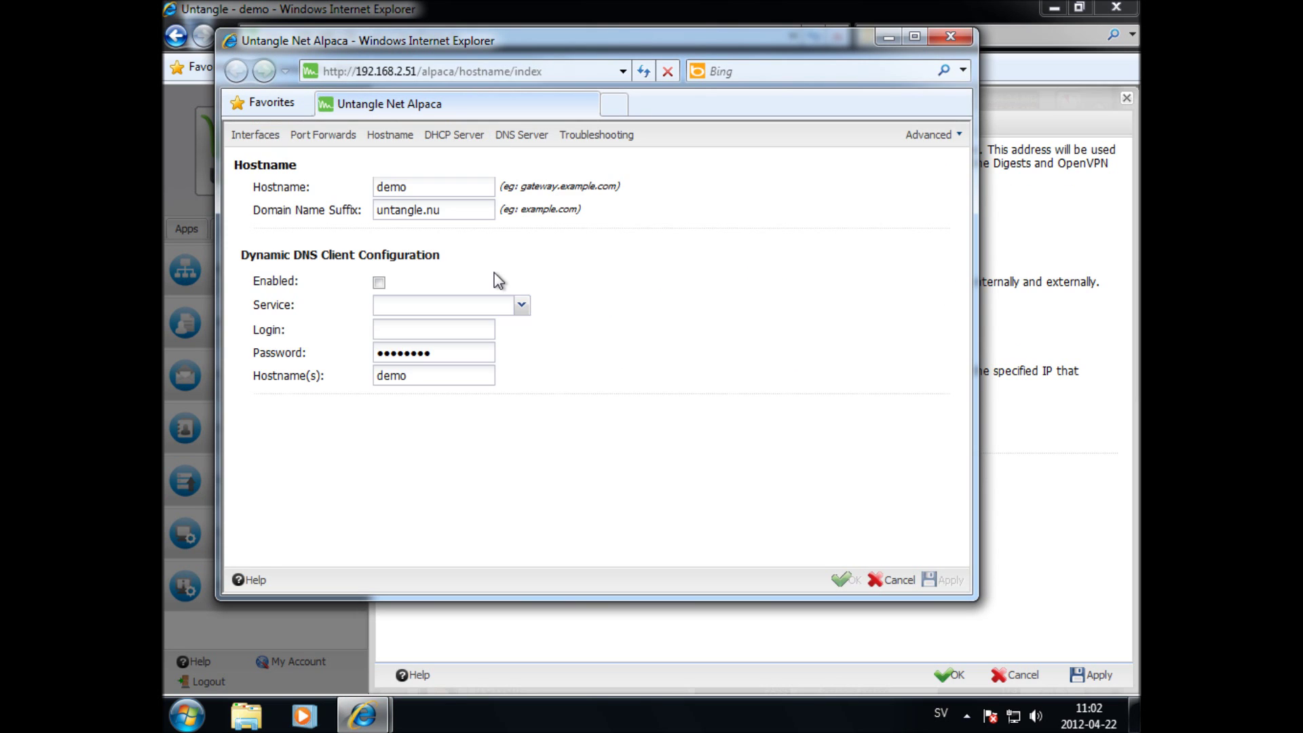
# Change the hostname to demo.untangle.nu, save the setting and close the hostname configuration window.
pyautogui.click(425, 186)
pyautogui.write('.untangle.nu')
pyautogui.click(943, 580)
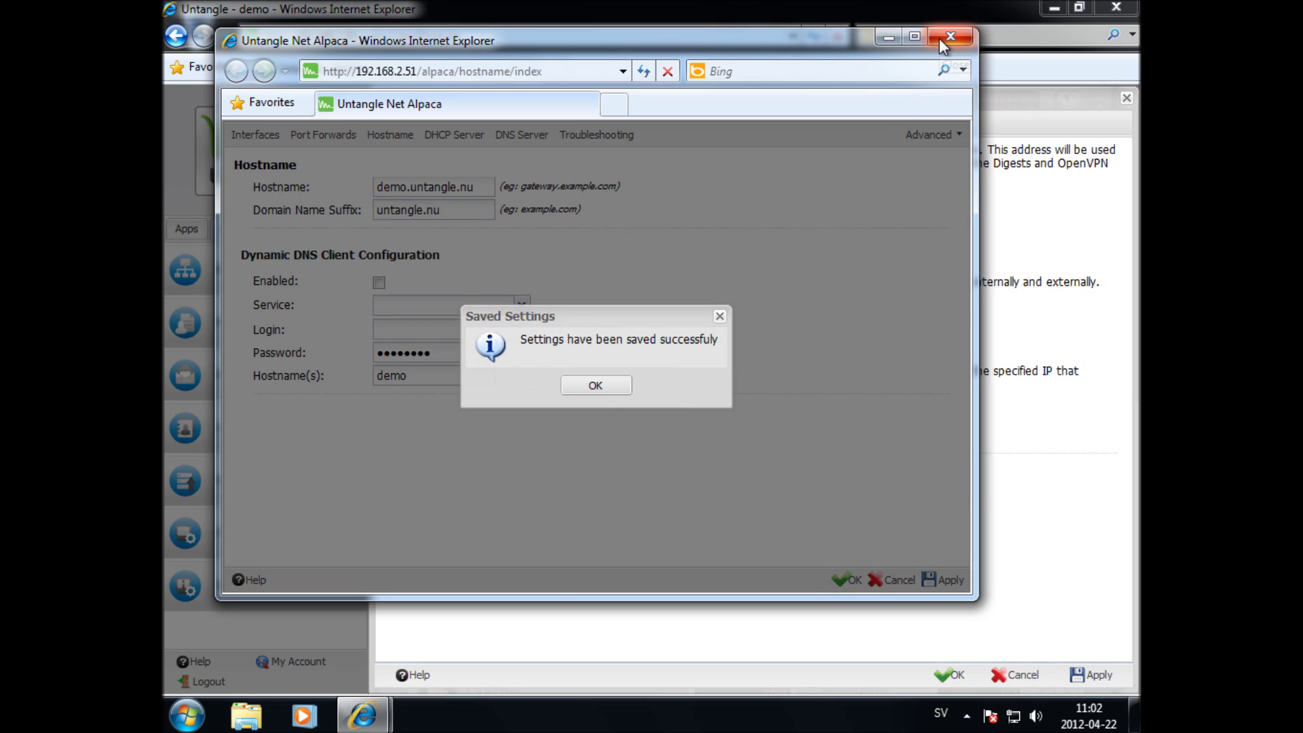
pyautogui.click(596, 387)
pyautogui.moveTo(907, 54); pyautogui.dragTo(938, 38)
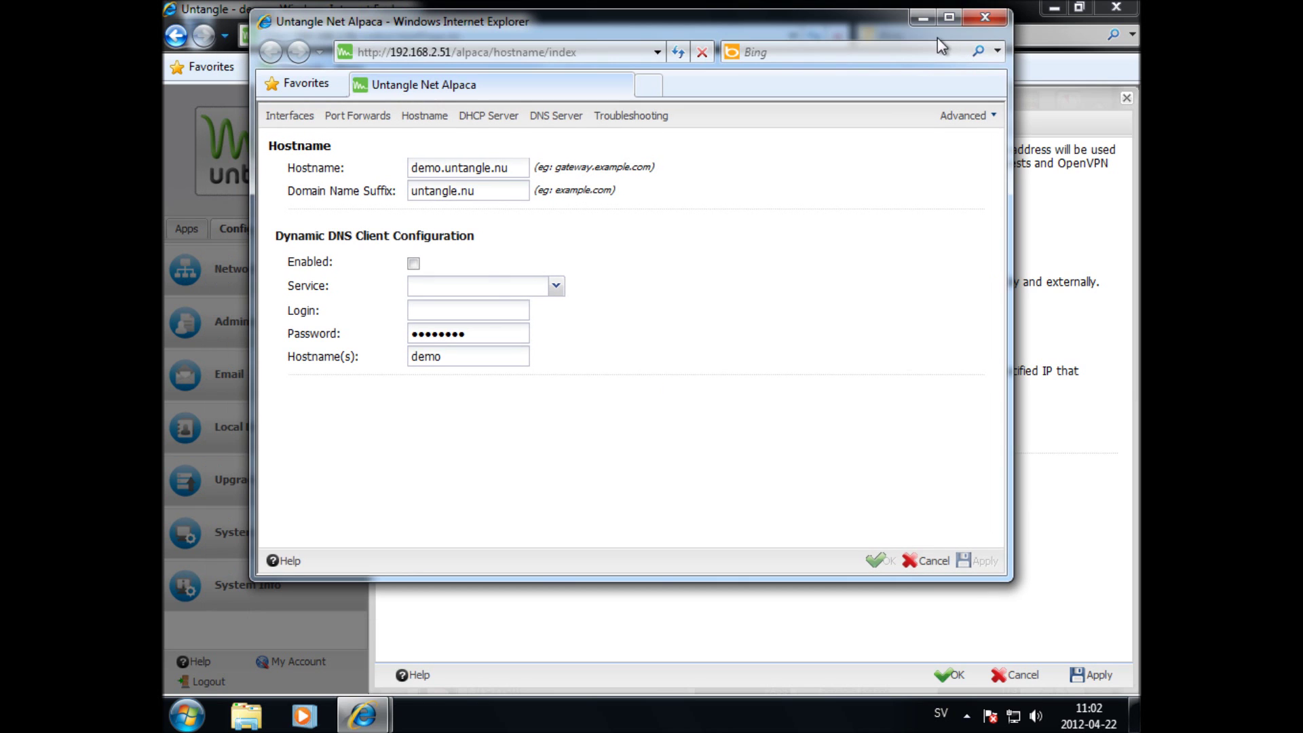
pyautogui.click(985, 17)
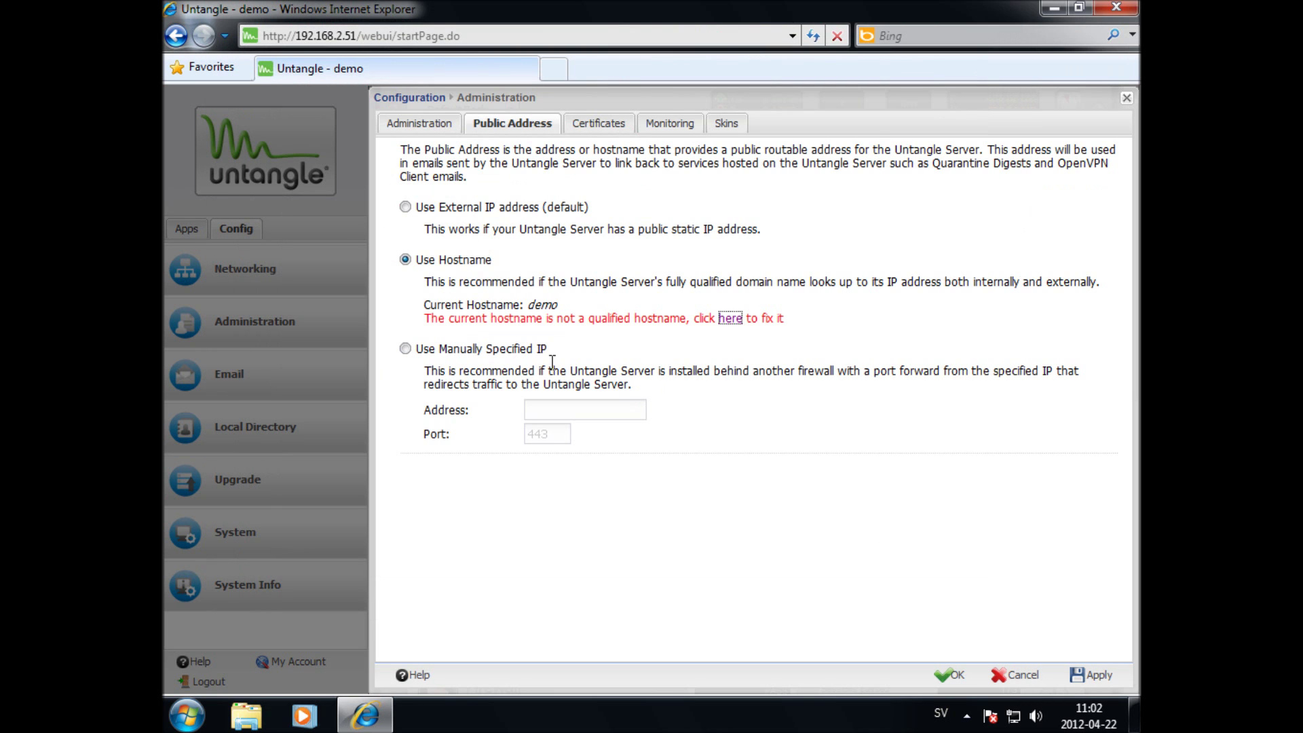
# Apply the public address settings and close the Administration configuration.
pyautogui.click(1105, 683)
pyautogui.click(1125, 99)
# Open the OpenVPN settings and start the VPN server setup wizard, continuing to its certificate page.
pyautogui.moveTo(1133, 227); pyautogui.dragTo(1117, 555)
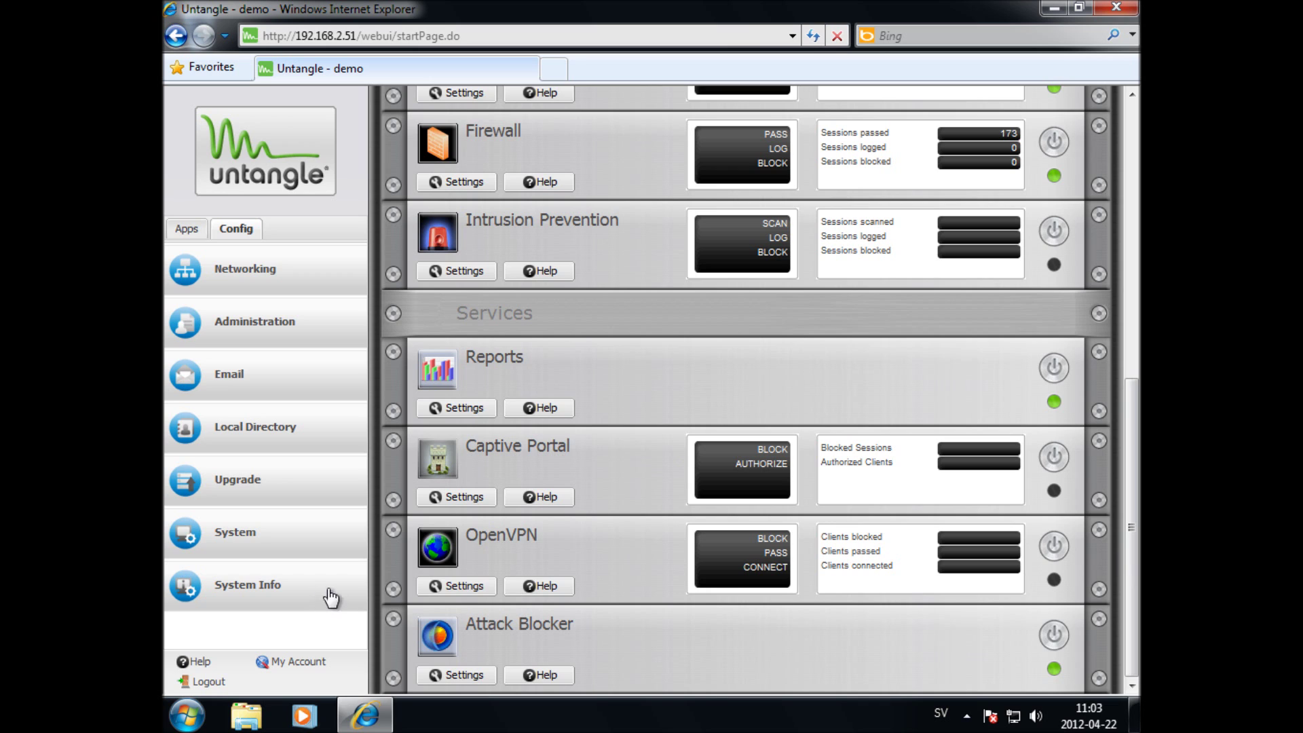
pyautogui.click(464, 587)
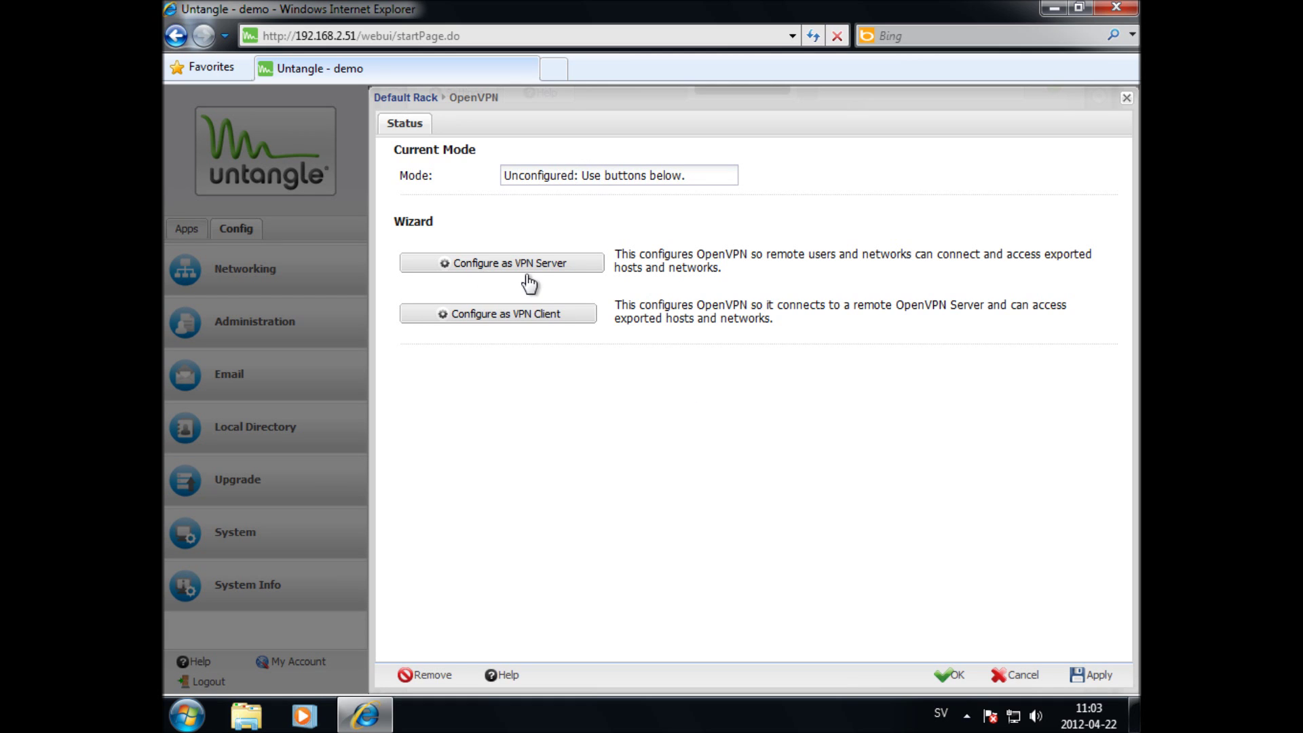
pyautogui.click(516, 271)
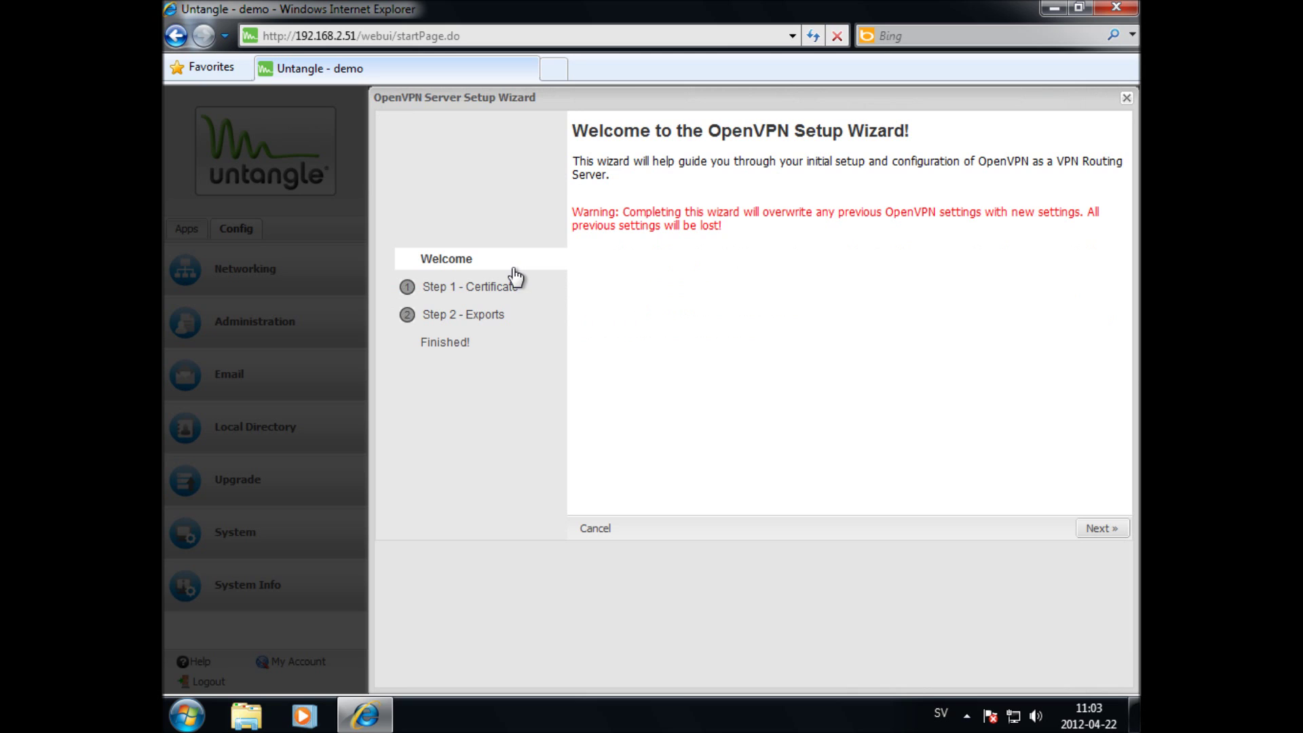
pyautogui.click(1098, 530)
# Fill in the certificate with organization Untangle Demo, state Somewhere and city SomeTown, and continue to the exports page.
pyautogui.click(772, 220)
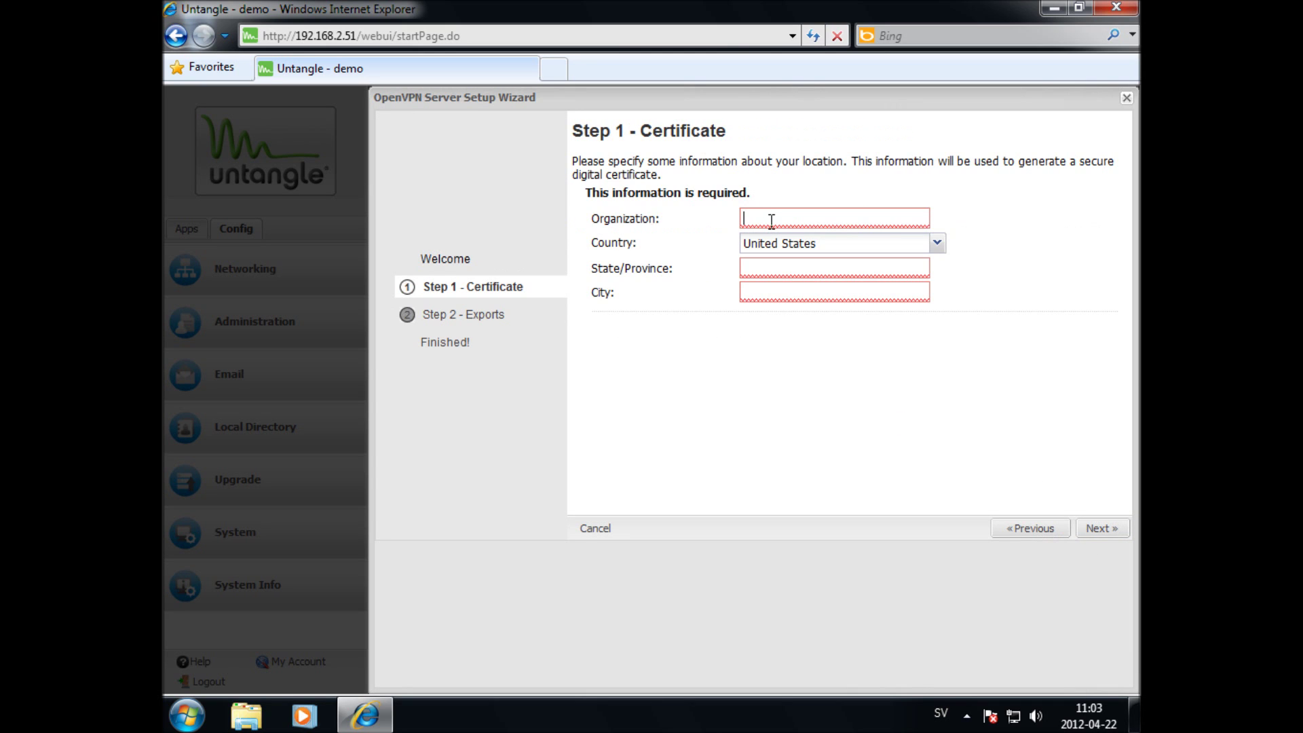
pyautogui.write('UntangleDEemo')
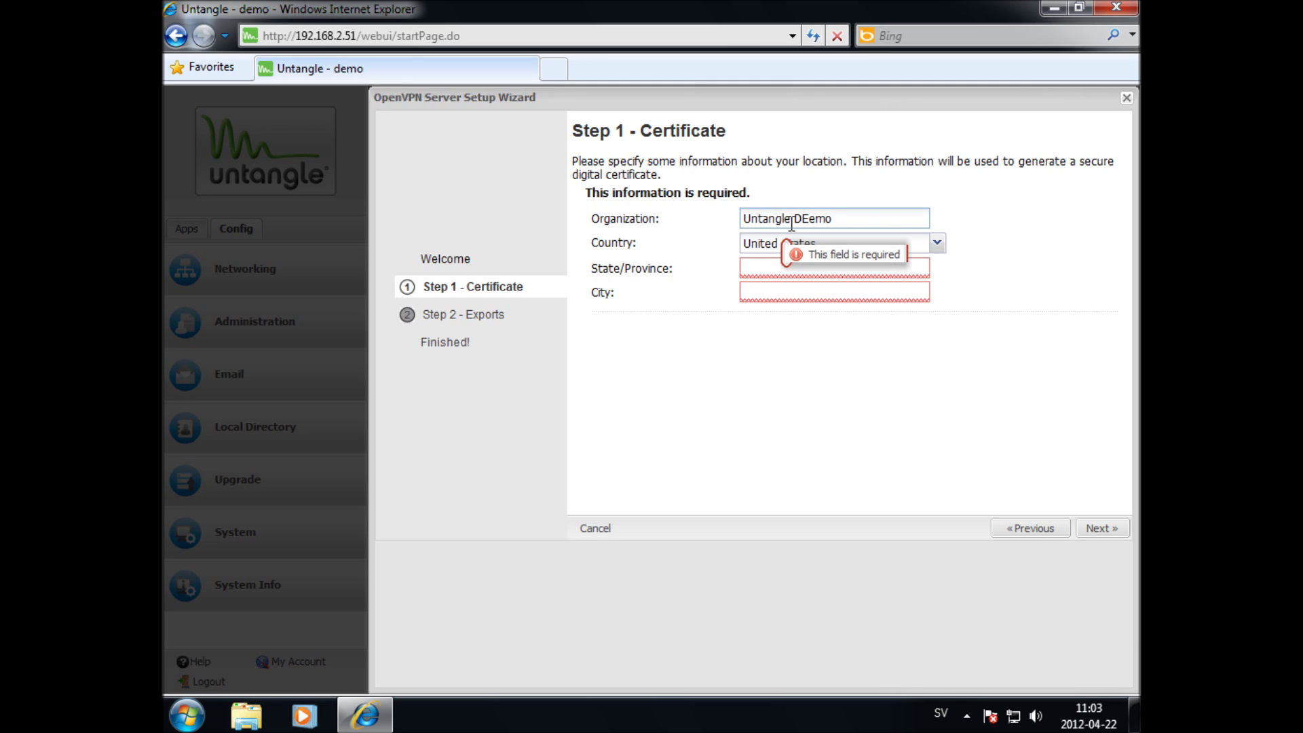
pyautogui.press('BackSpace')
pyautogui.press('BackSpace')
pyautogui.press('BackSpace')
pyautogui.write('emo')
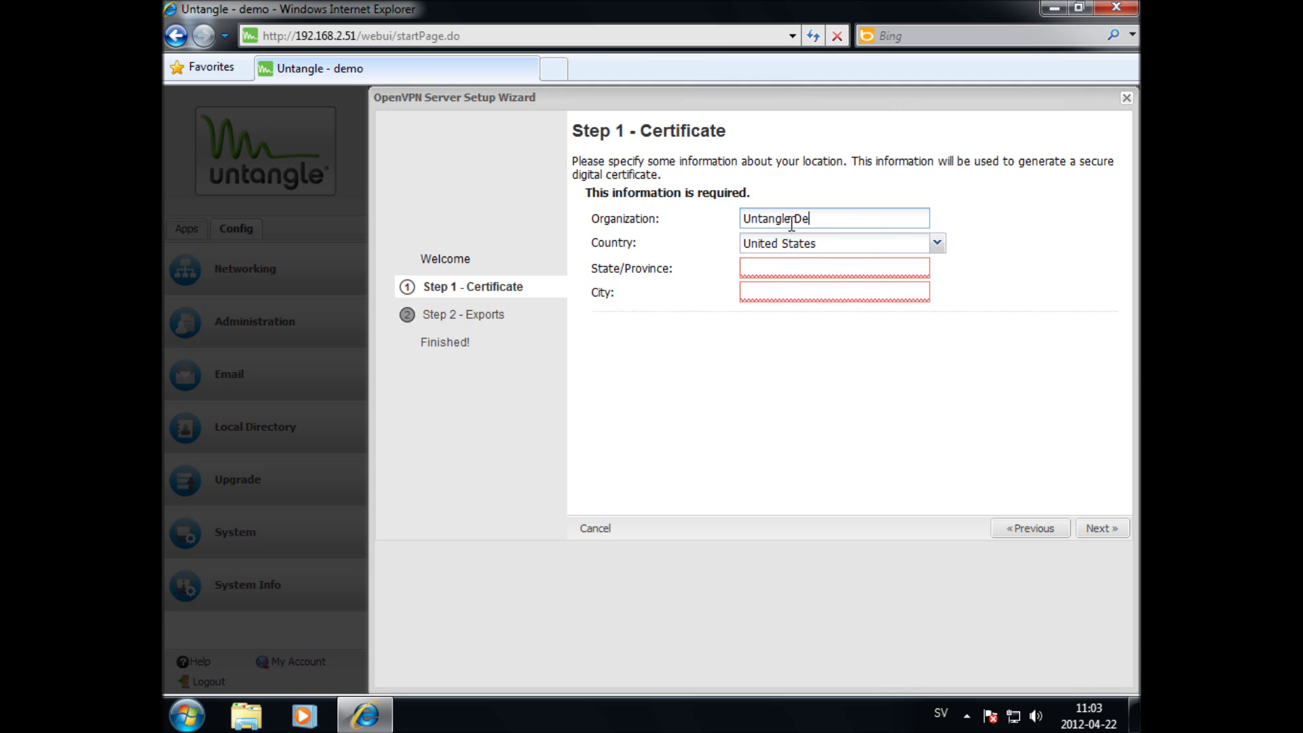
pyautogui.click(876, 268)
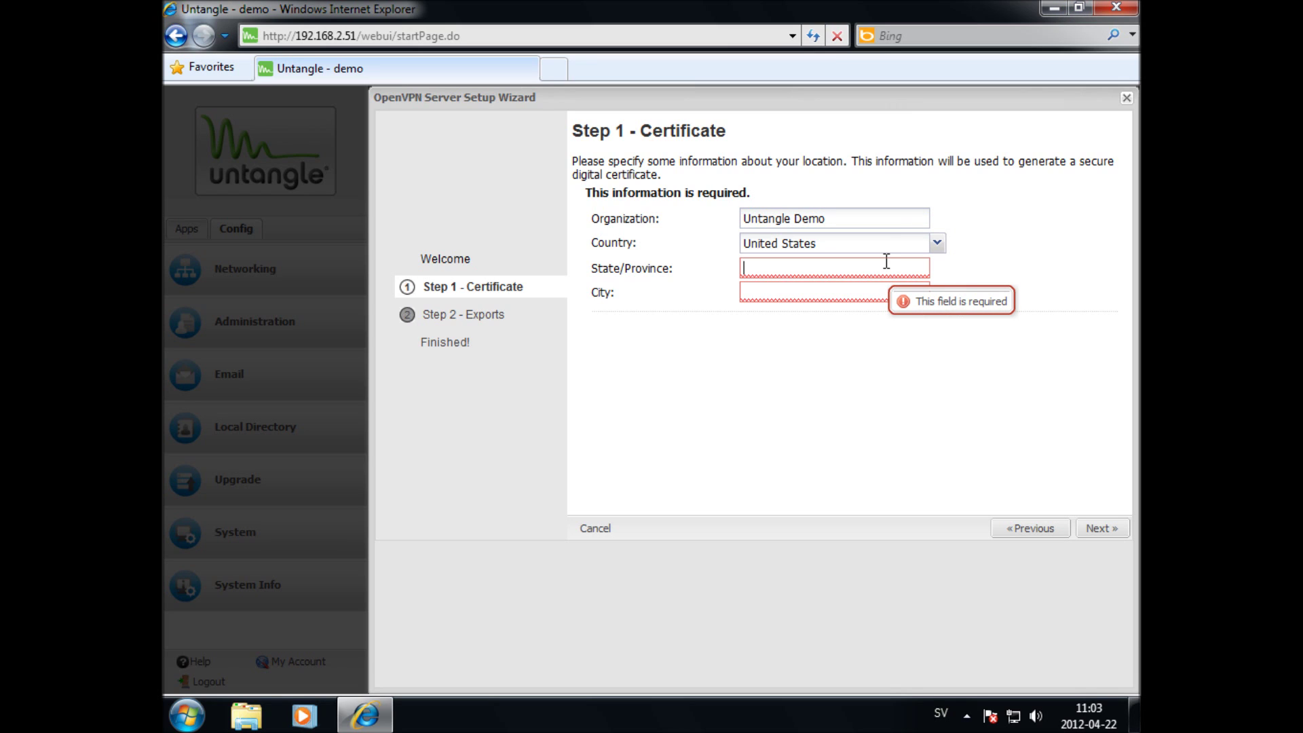
pyautogui.write('omewh')
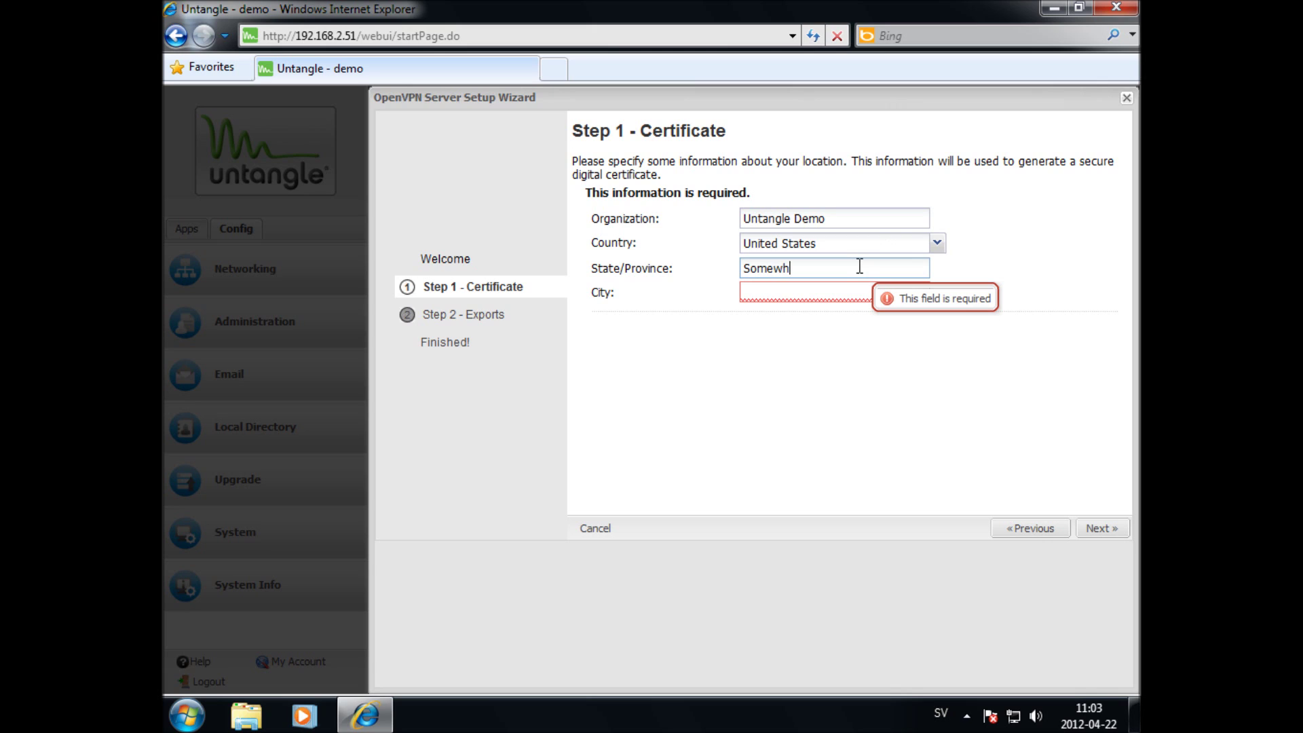
pyautogui.write('ere')
pyautogui.write('SomeTown')
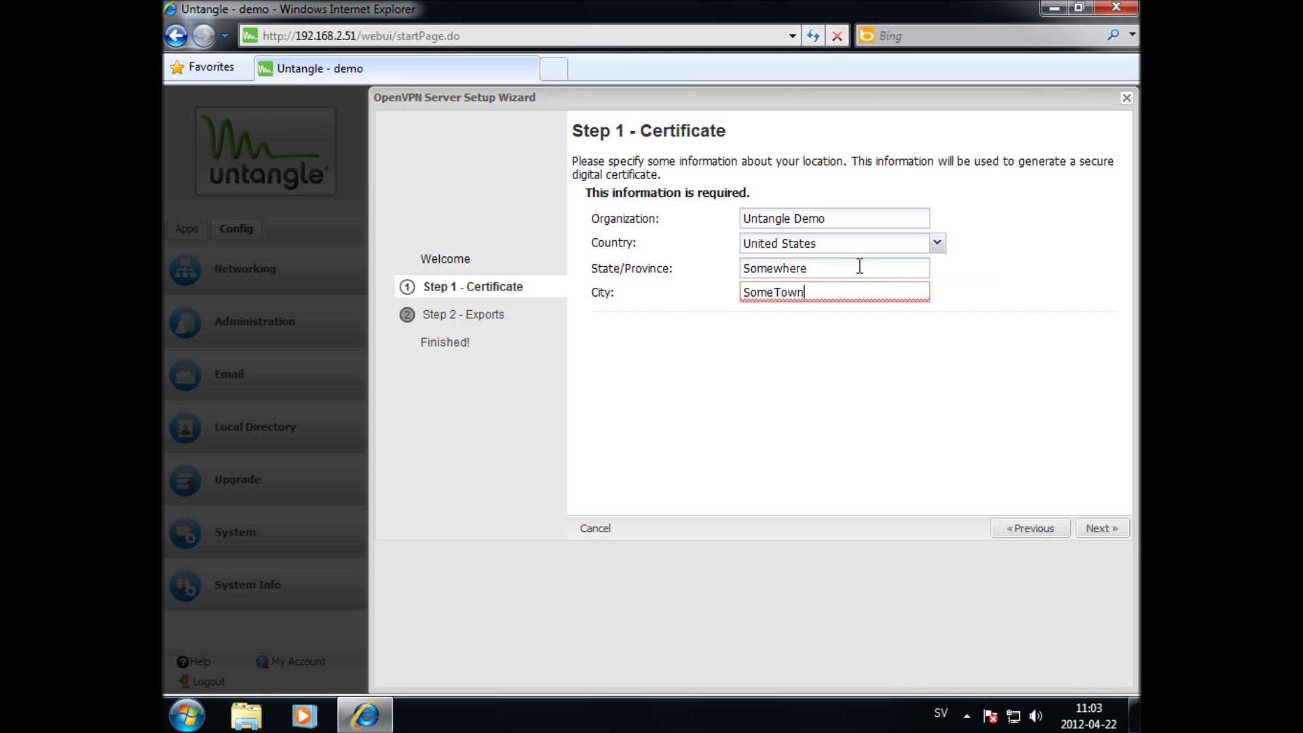
pyautogui.click(1097, 533)
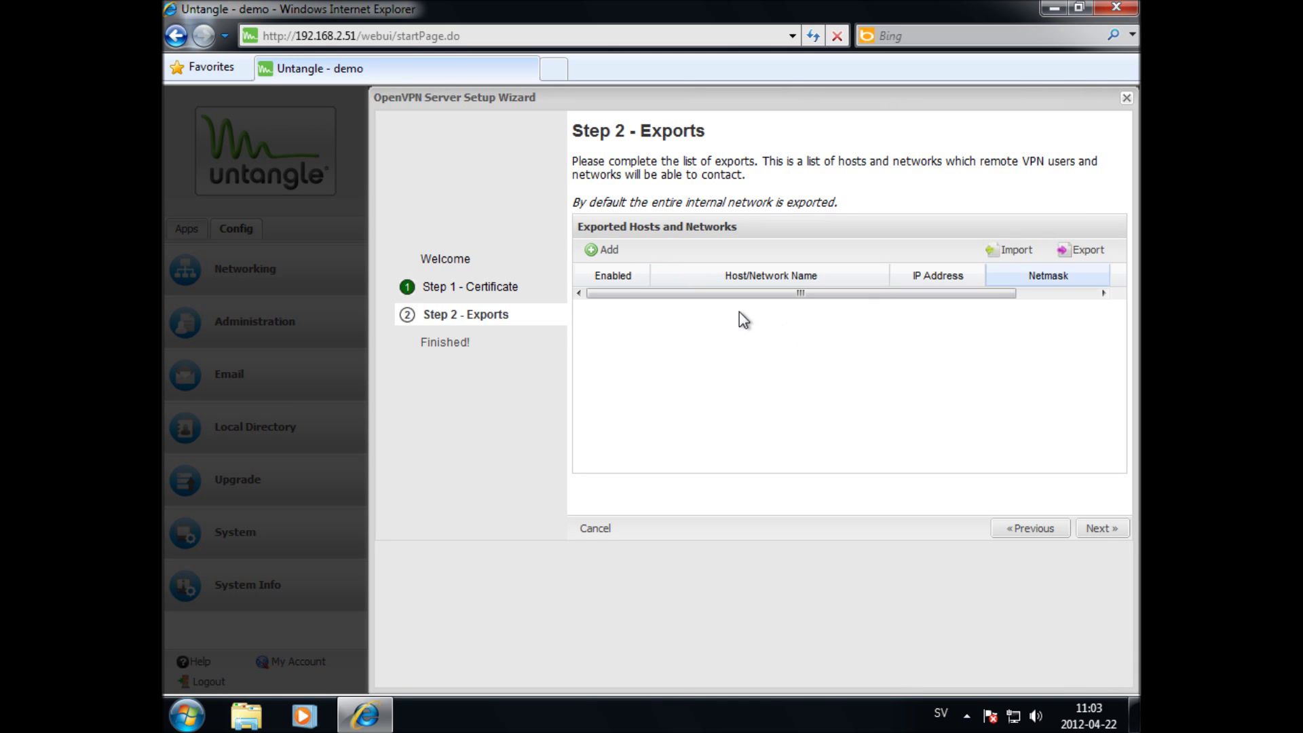
# Add an entry to the exported hosts and networks and name it Internal Subnet.
pyautogui.moveTo(1003, 295); pyautogui.dragTo(683, 278)
pyautogui.click(619, 258)
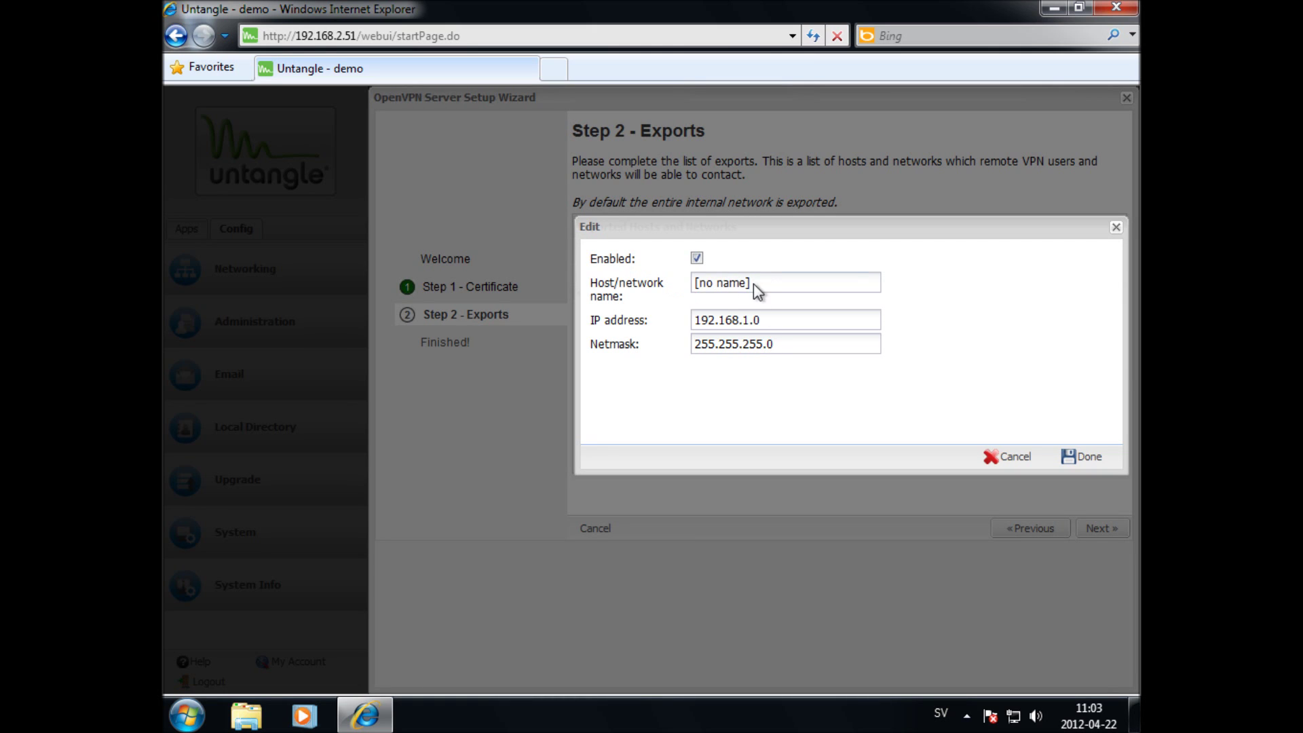
pyautogui.click(754, 283)
pyautogui.write('Ineterne')
pyautogui.press('BackSpace')
pyautogui.press('BackSpace')
pyautogui.press('BackSpace')
pyautogui.press('BackSpace')
pyautogui.press('BackSpace')
pyautogui.press('BackSpace')
pyautogui.write('ternal Su')
# Set the exported network's IP address to 192.168.2.0 and accept the entry.
pyautogui.press('Tab')
pyautogui.press('End')
pyautogui.press('BackSpace')
pyautogui.press('BackSpace')
pyautogui.write('2.')
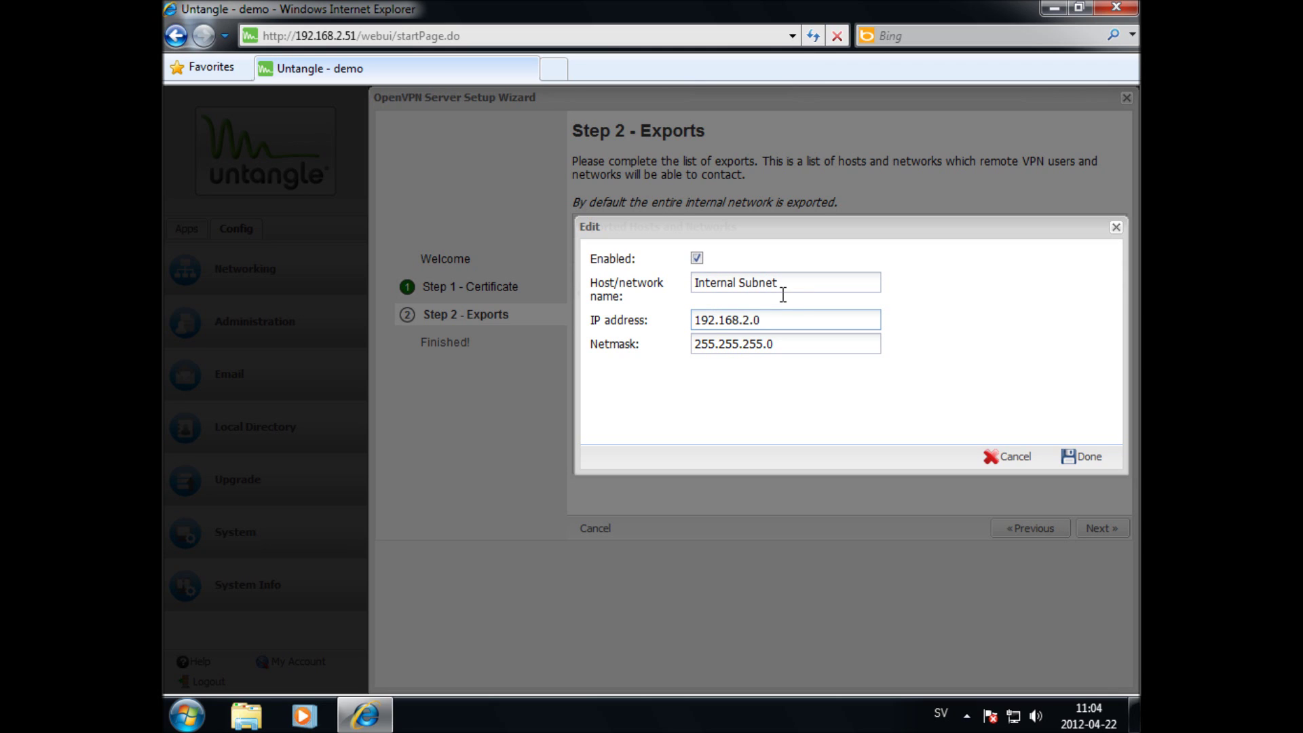
pyautogui.click(1089, 460)
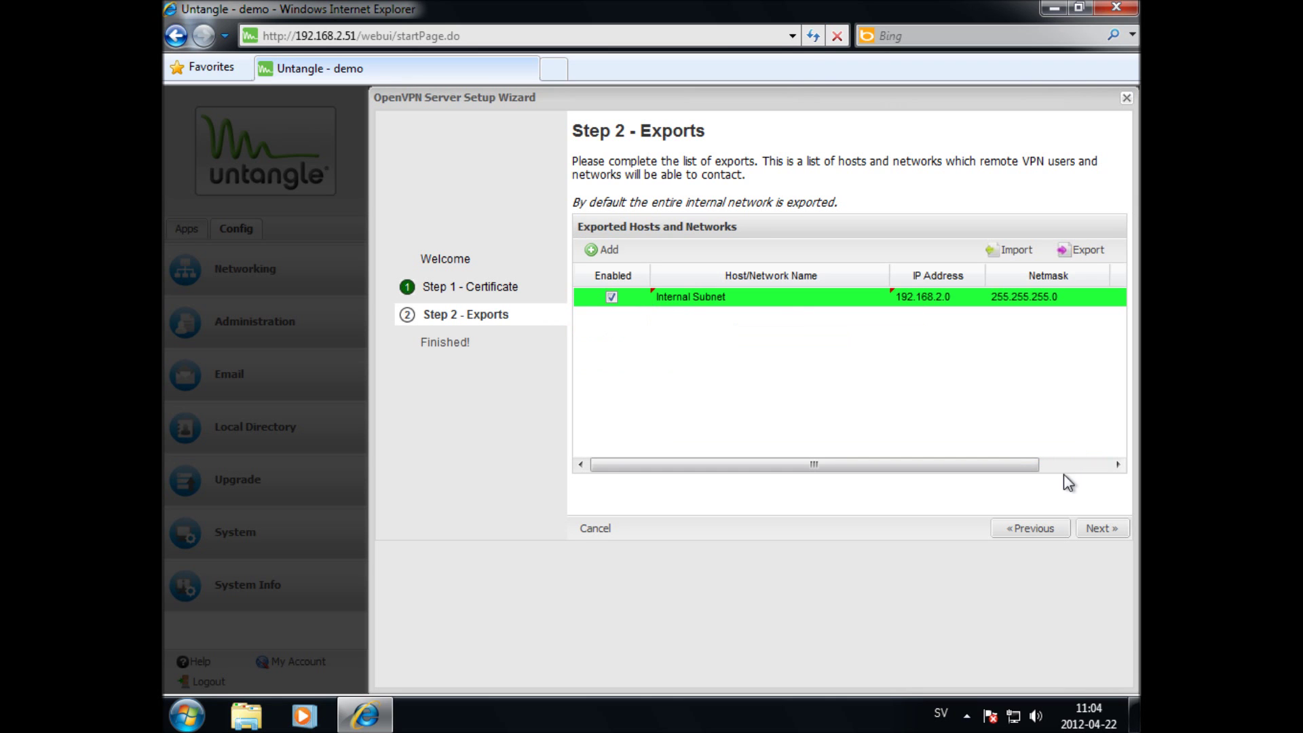
# Finish the OpenVPN server wizard and review the client and exported network lists.
pyautogui.click(1100, 532)
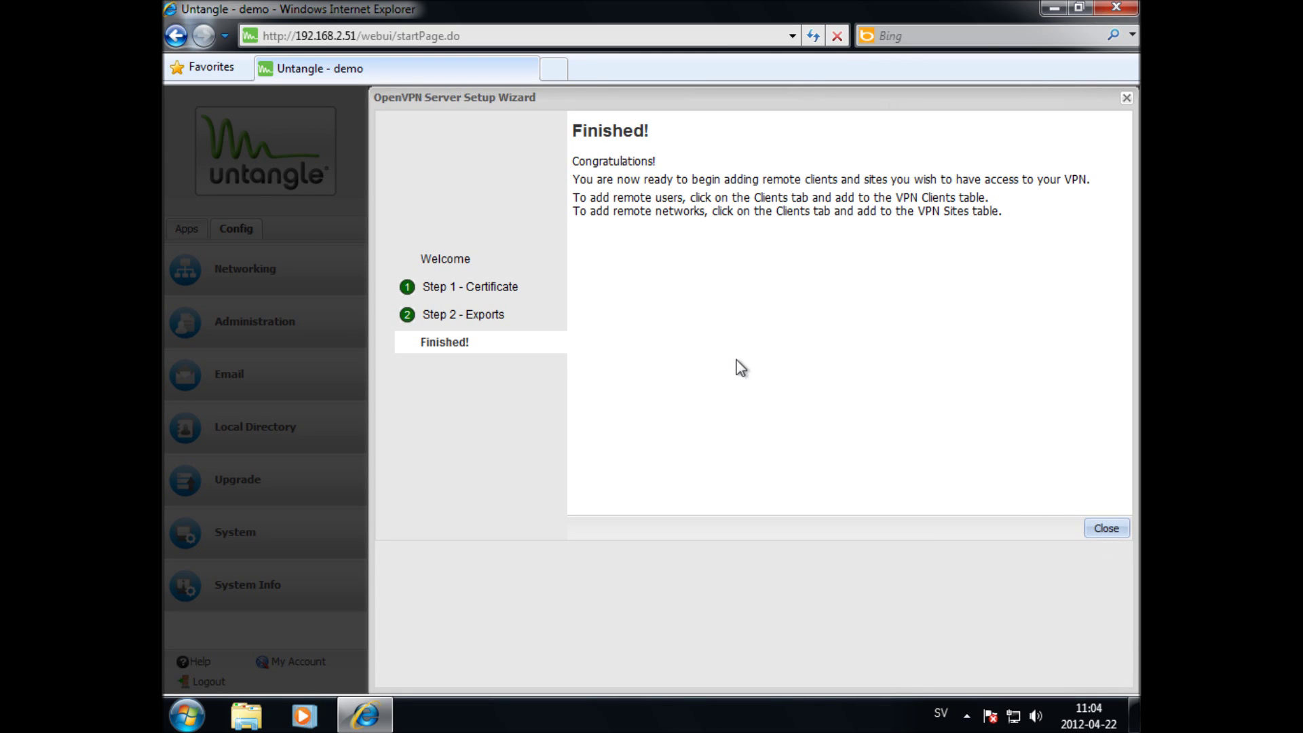
pyautogui.click(1107, 532)
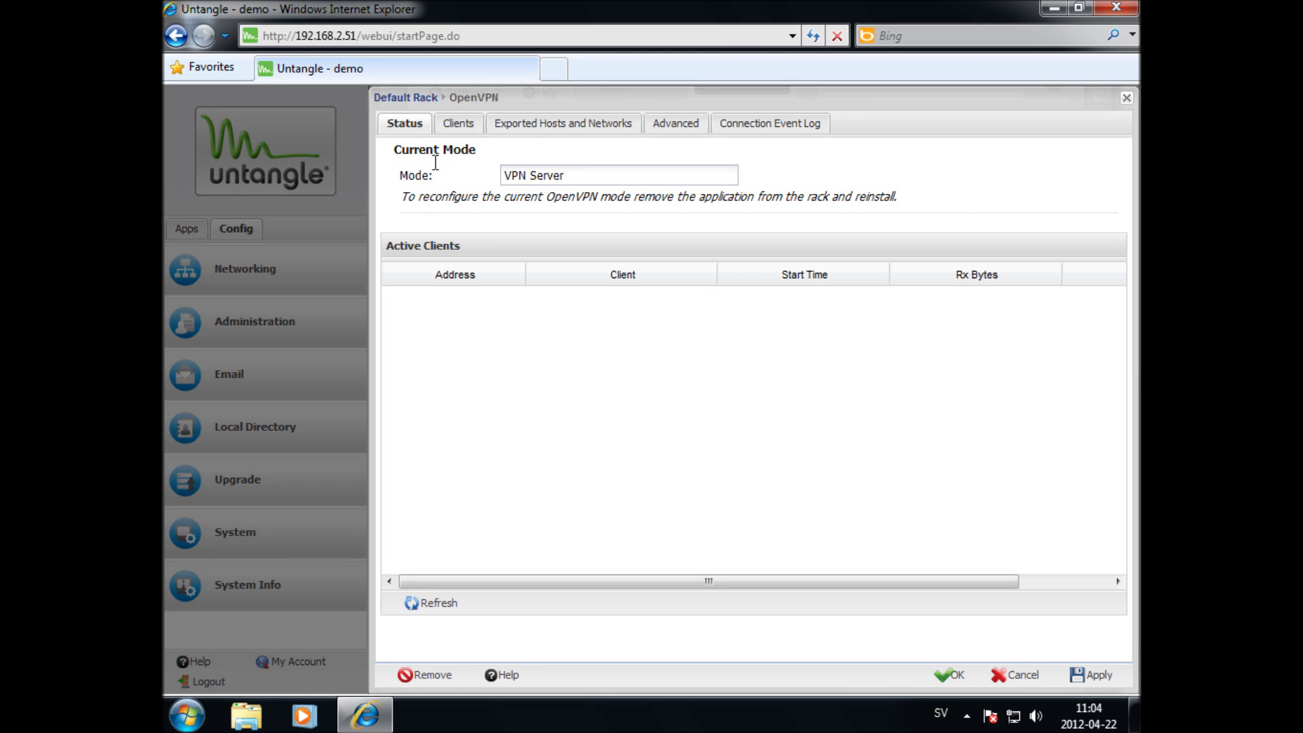
pyautogui.click(457, 125)
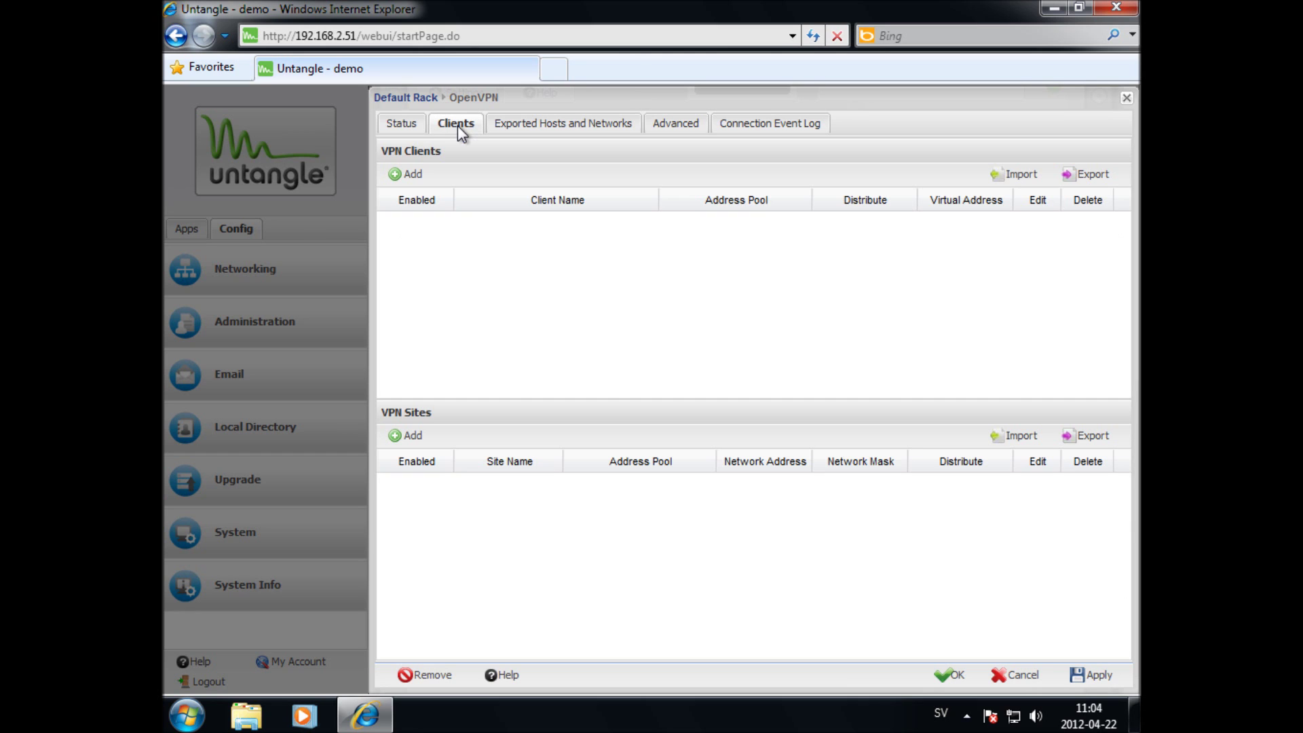
pyautogui.click(581, 124)
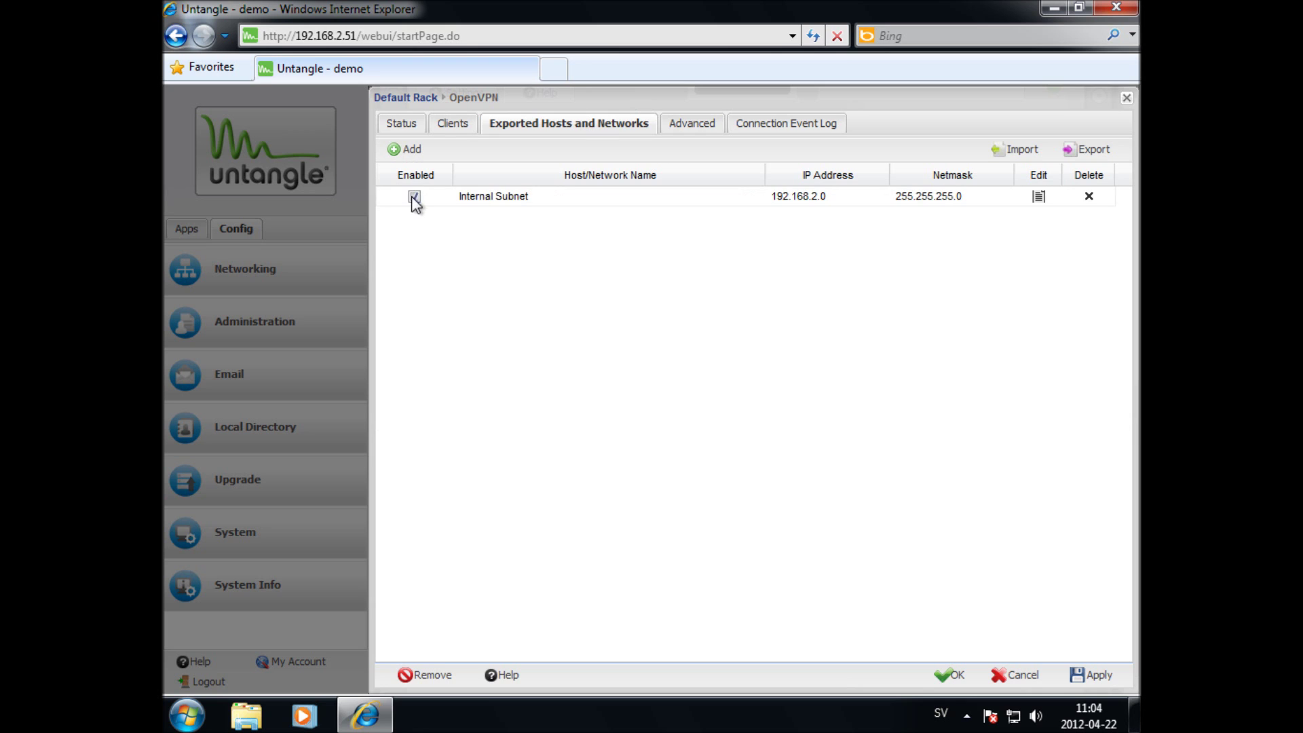
# Enable OpenVPN's DNS override with primary IP 192.168.2.1 and secondary IP 192.168.2.51.
pyautogui.click(670, 123)
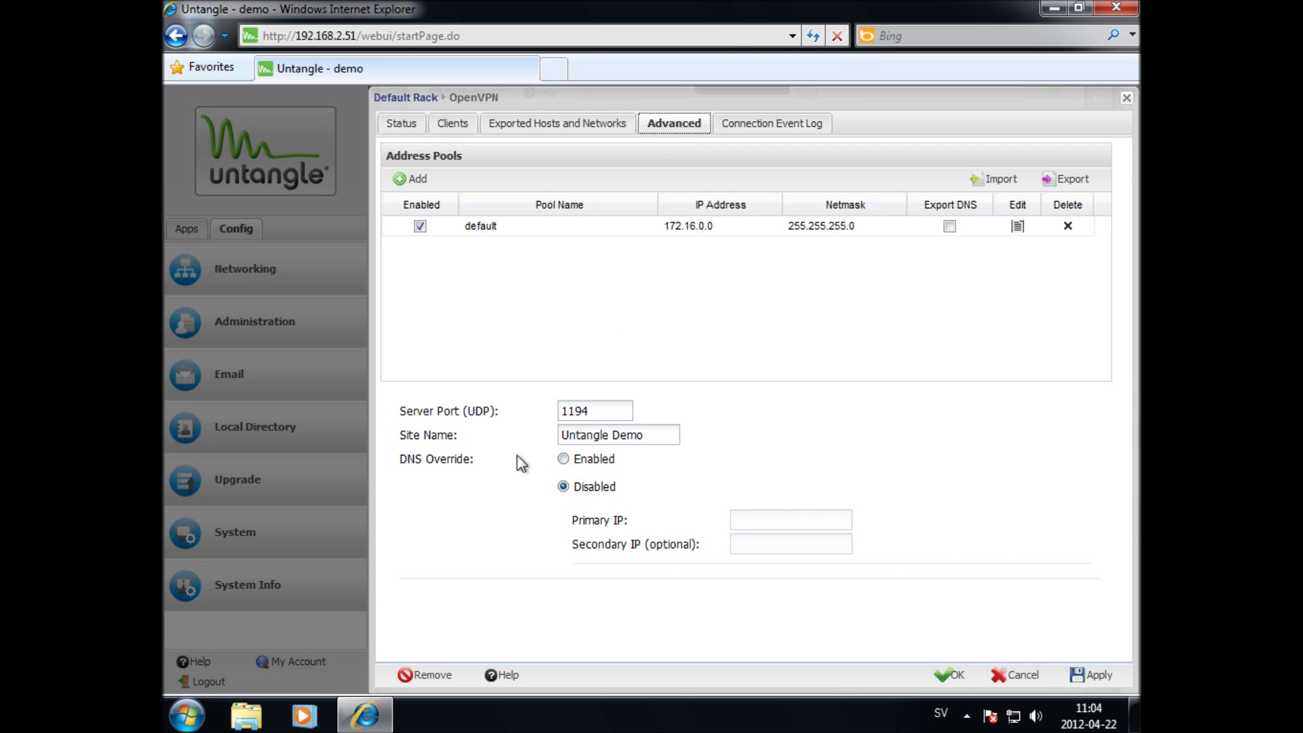
pyautogui.click(563, 459)
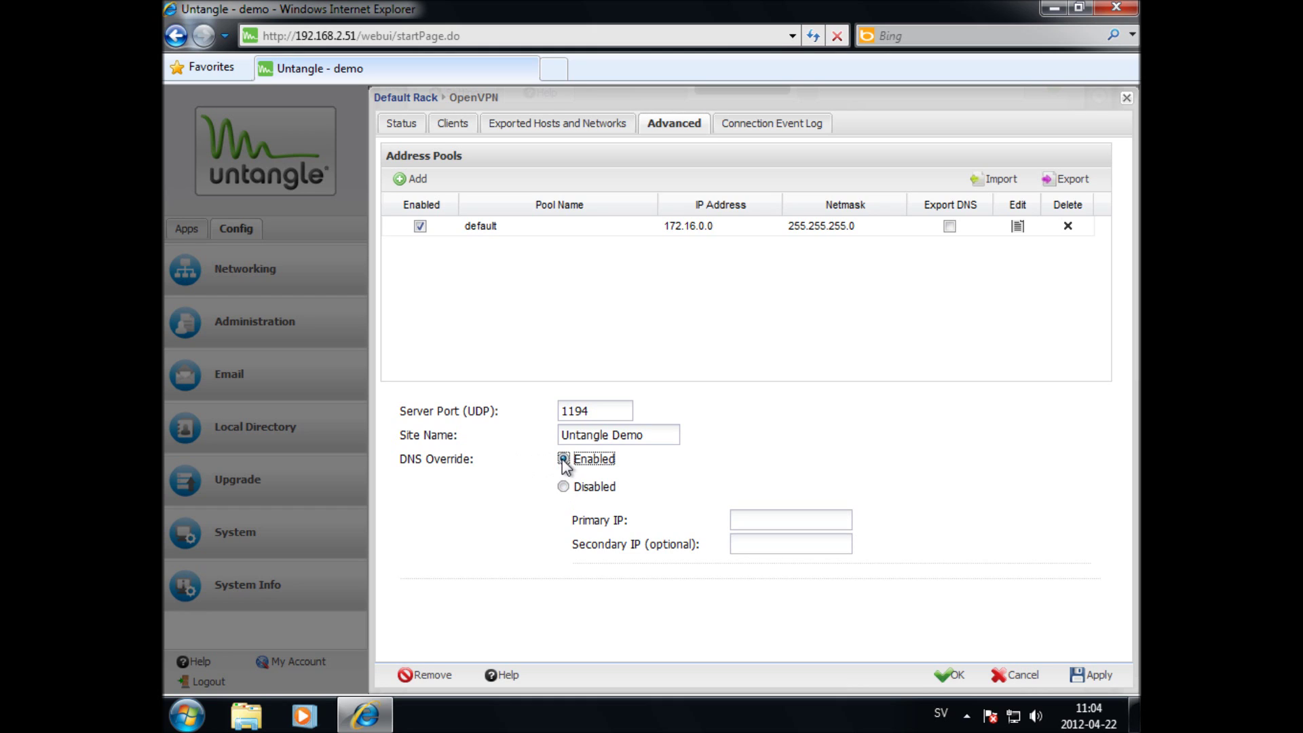
pyautogui.press('Tab')
pyautogui.write('192.168')
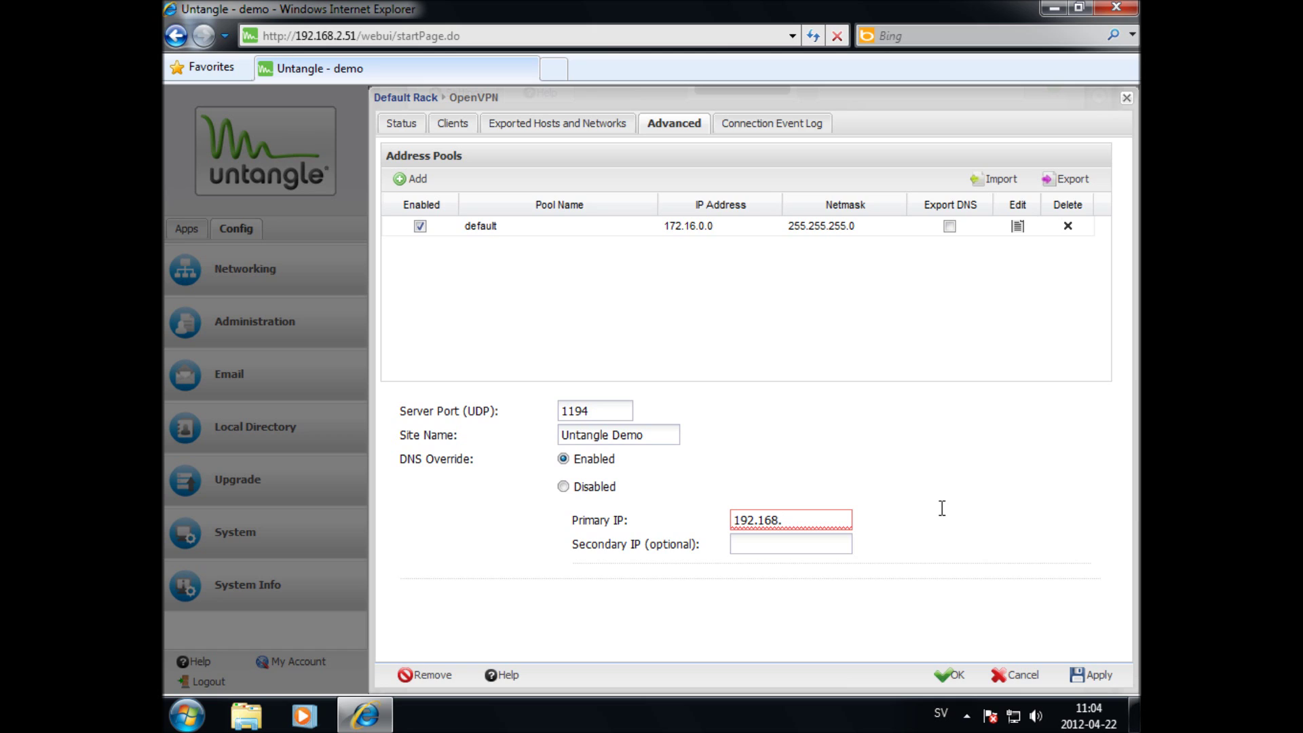
pyautogui.press('Tab')
pyautogui.write('192.168.2')
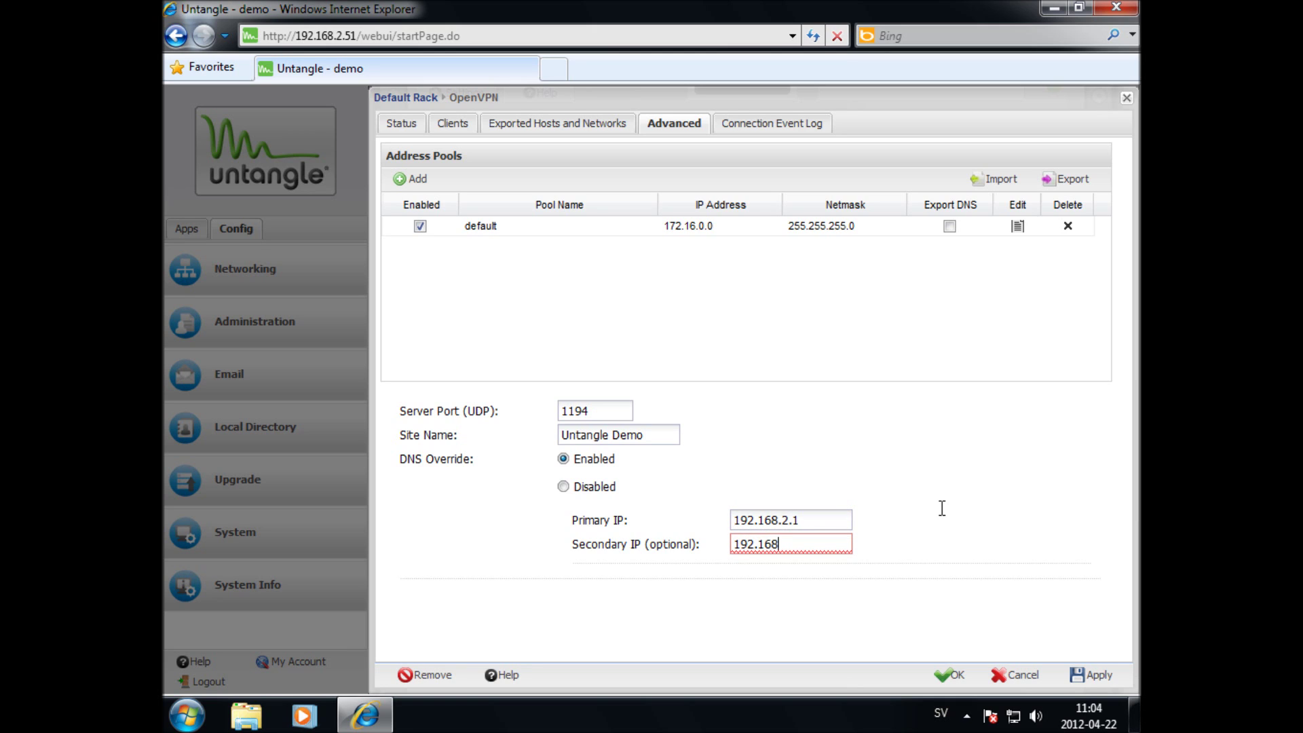
pyautogui.write('.51')
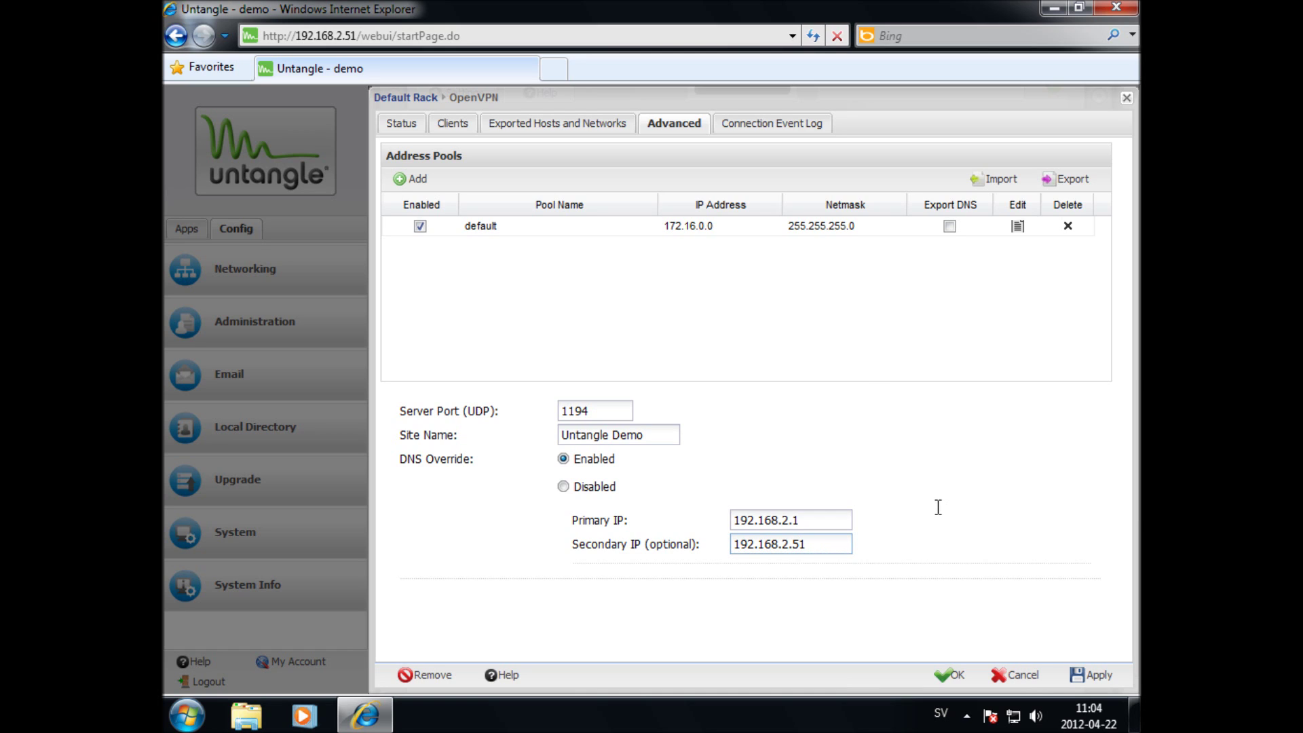
# Enable DNS export for the default address pool and apply the advanced OpenVPN settings.
pyautogui.click(949, 226)
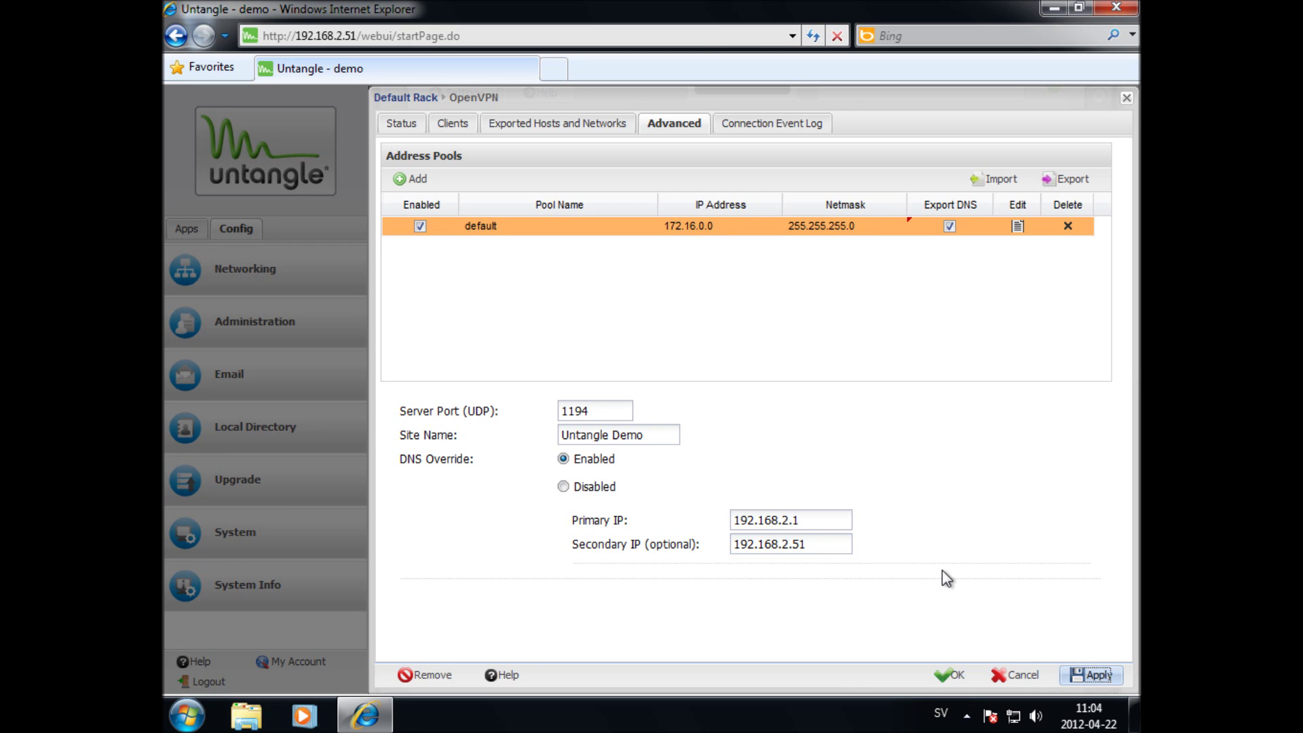
pyautogui.click(1104, 677)
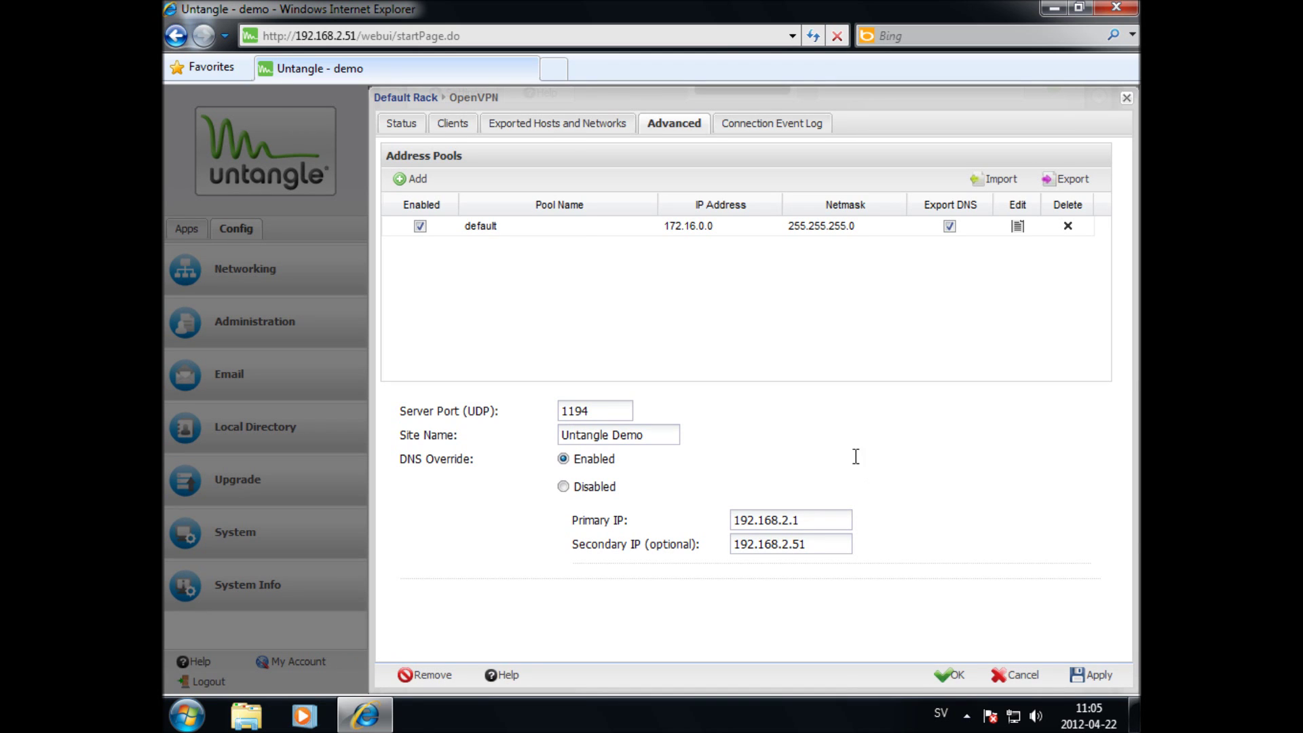
# Add a VPN client named TestClient in the default address pool and apply the change.
pyautogui.click(539, 121)
pyautogui.click(453, 123)
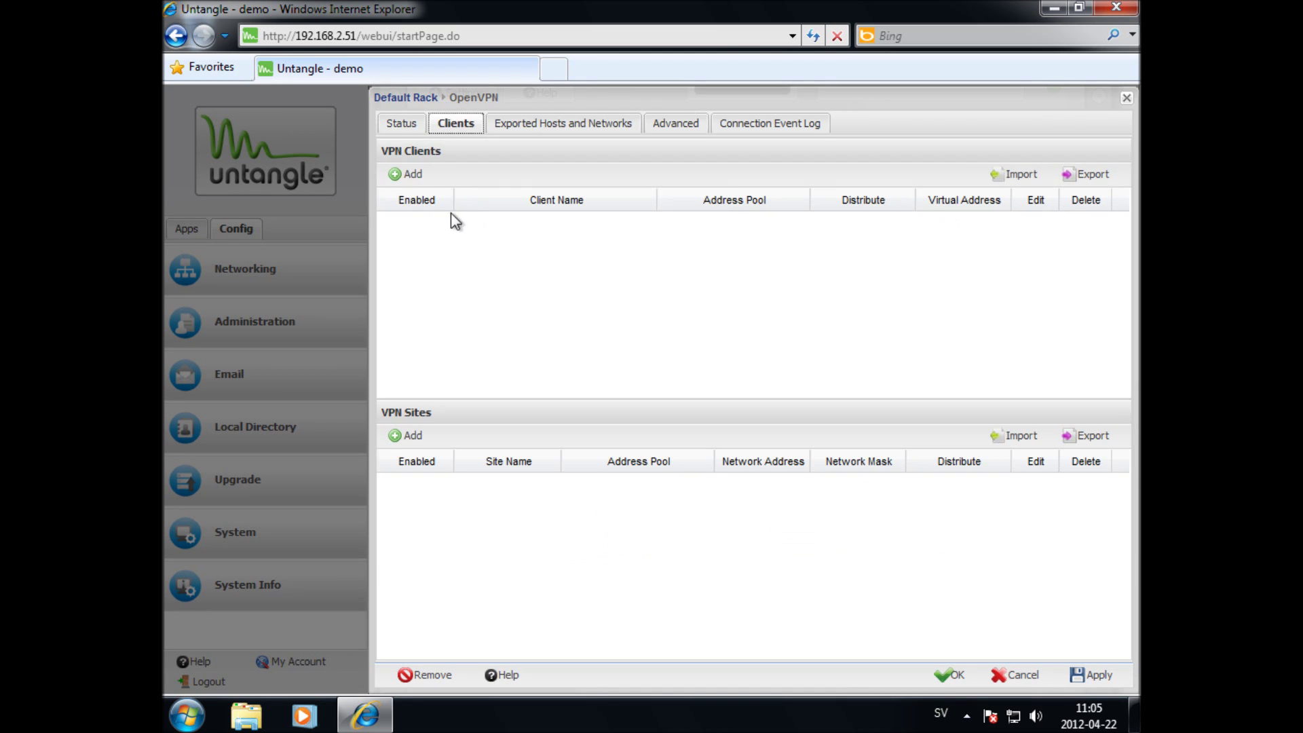
pyautogui.click(407, 175)
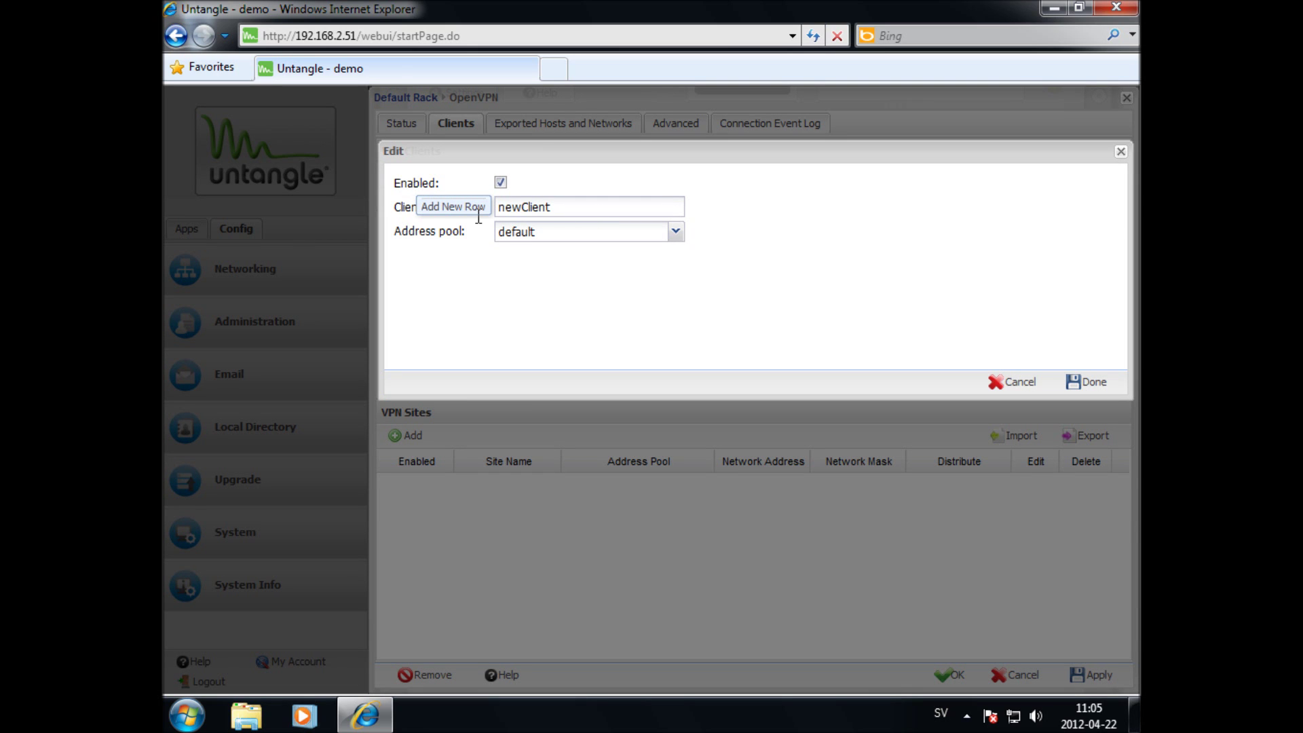
pyautogui.write('TestClien')
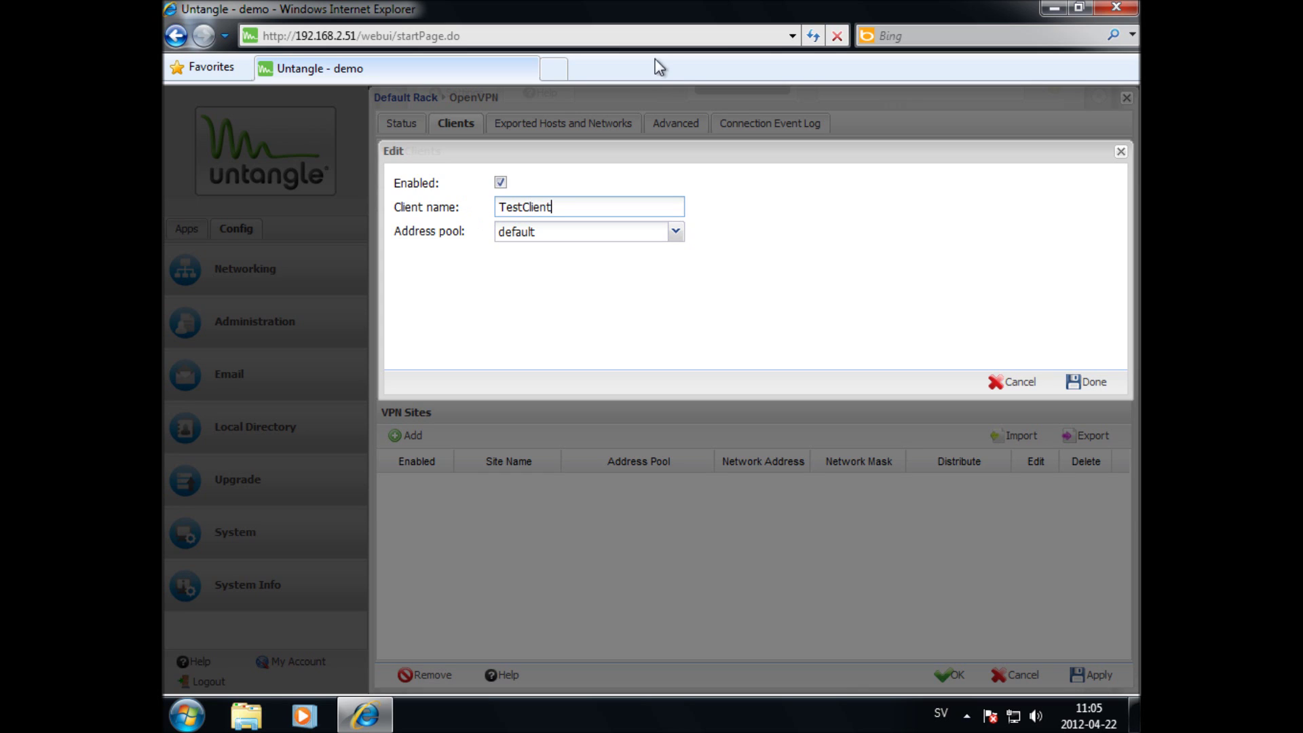
pyautogui.click(1086, 382)
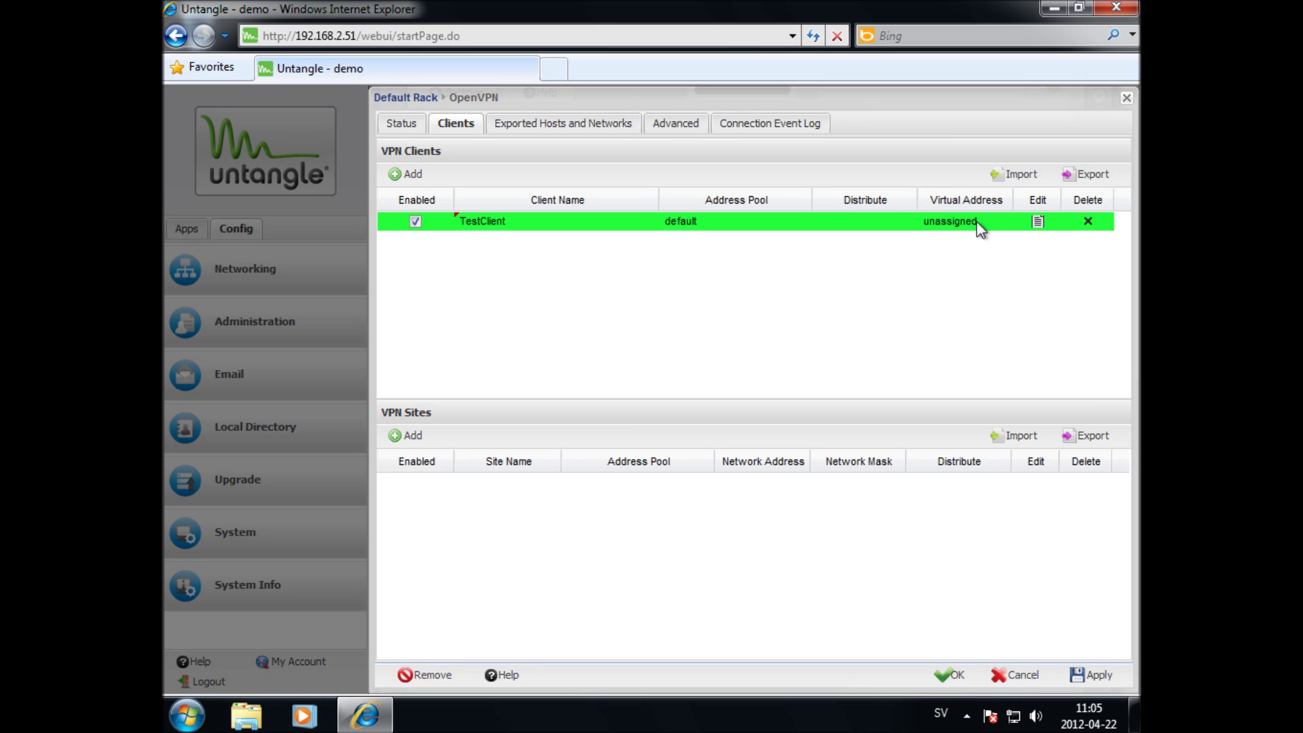
pyautogui.click(1097, 677)
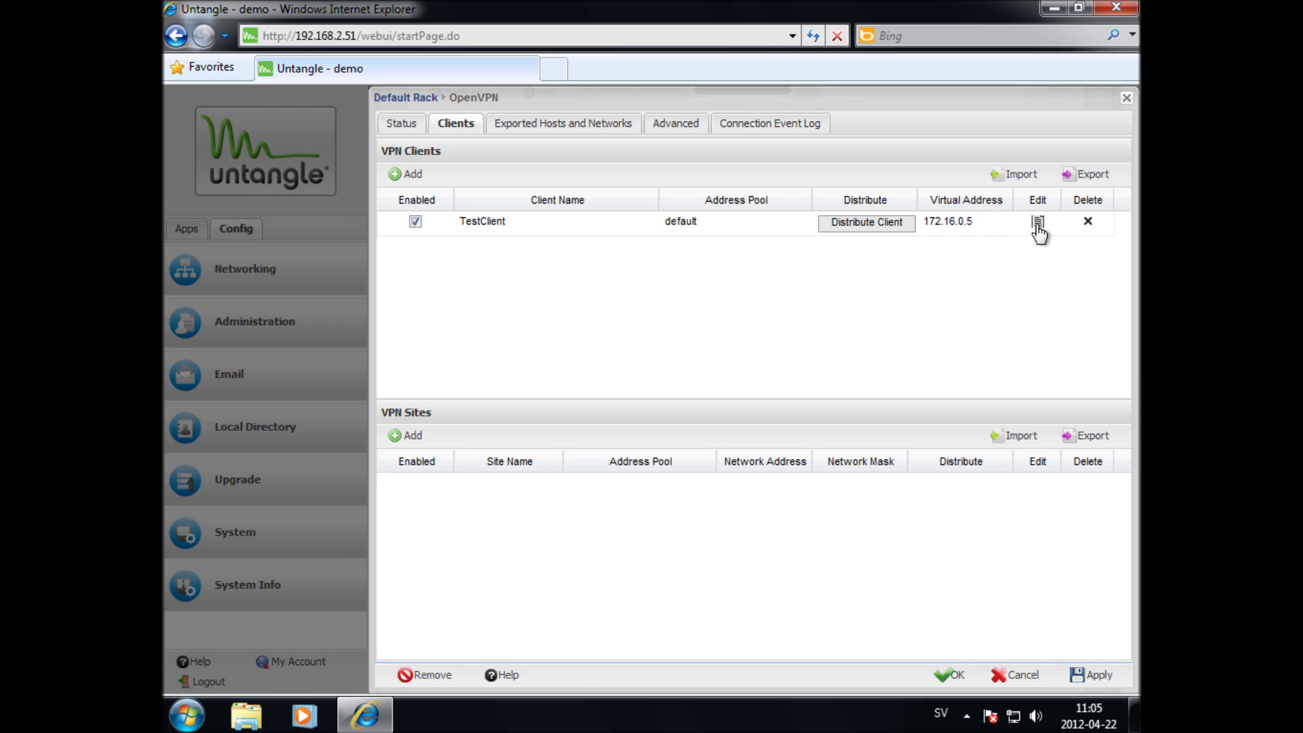
# Download the Windows client installer for TestClient and save setup.exe to the Downloads folder.
pyautogui.click(871, 228)
pyautogui.click(499, 165)
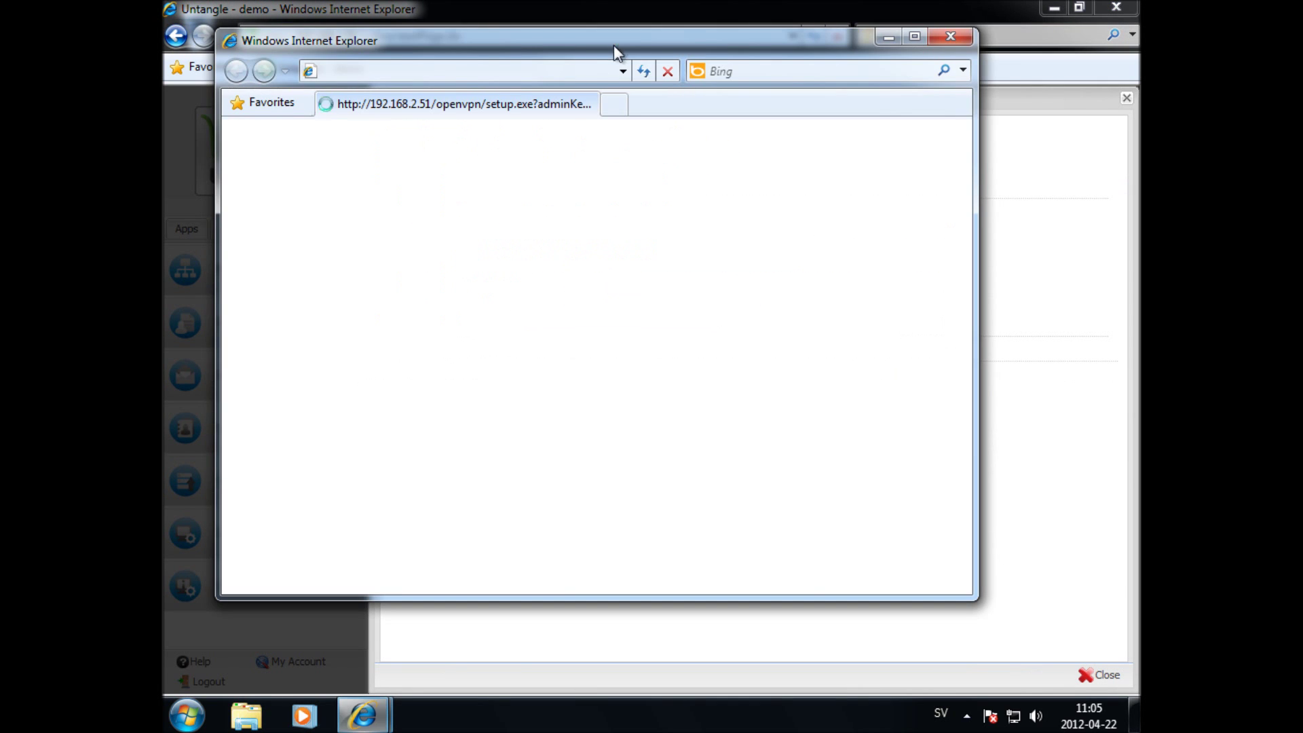
pyautogui.moveTo(626, 41); pyautogui.dragTo(674, 51)
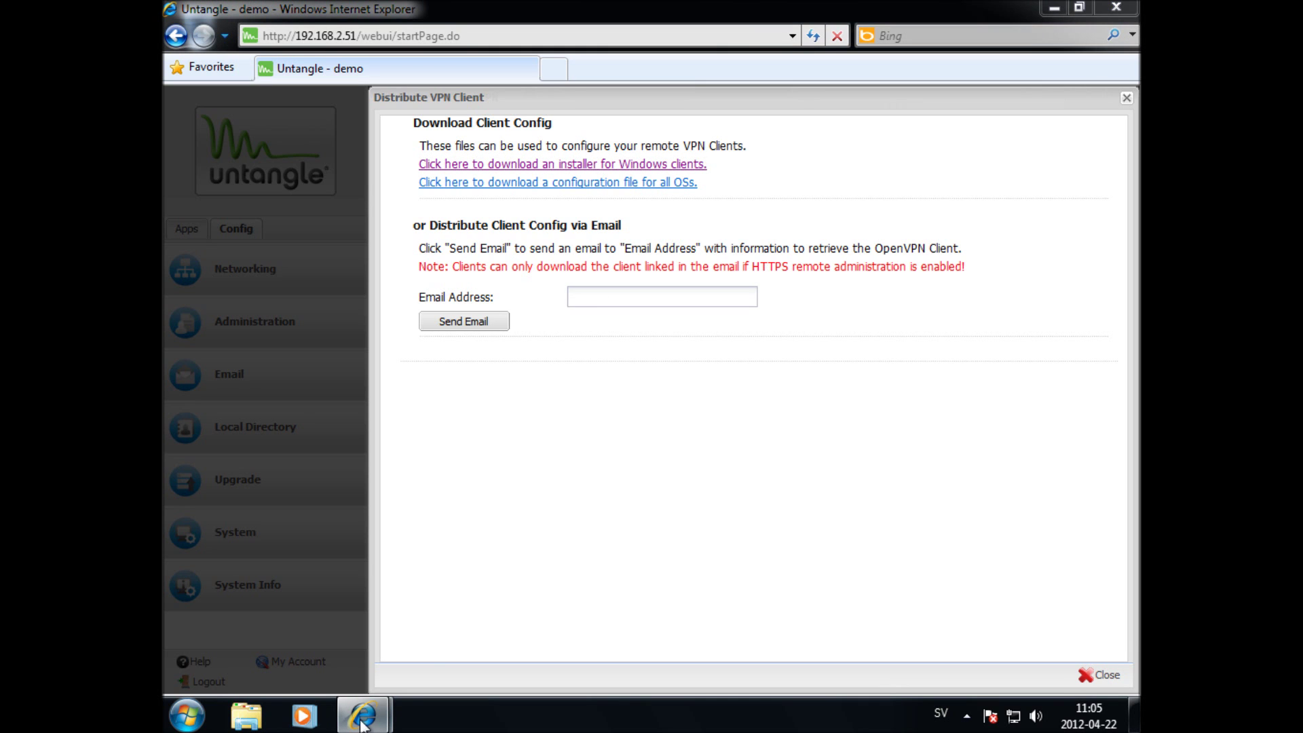
pyautogui.moveTo(363, 716)
pyautogui.click(464, 571)
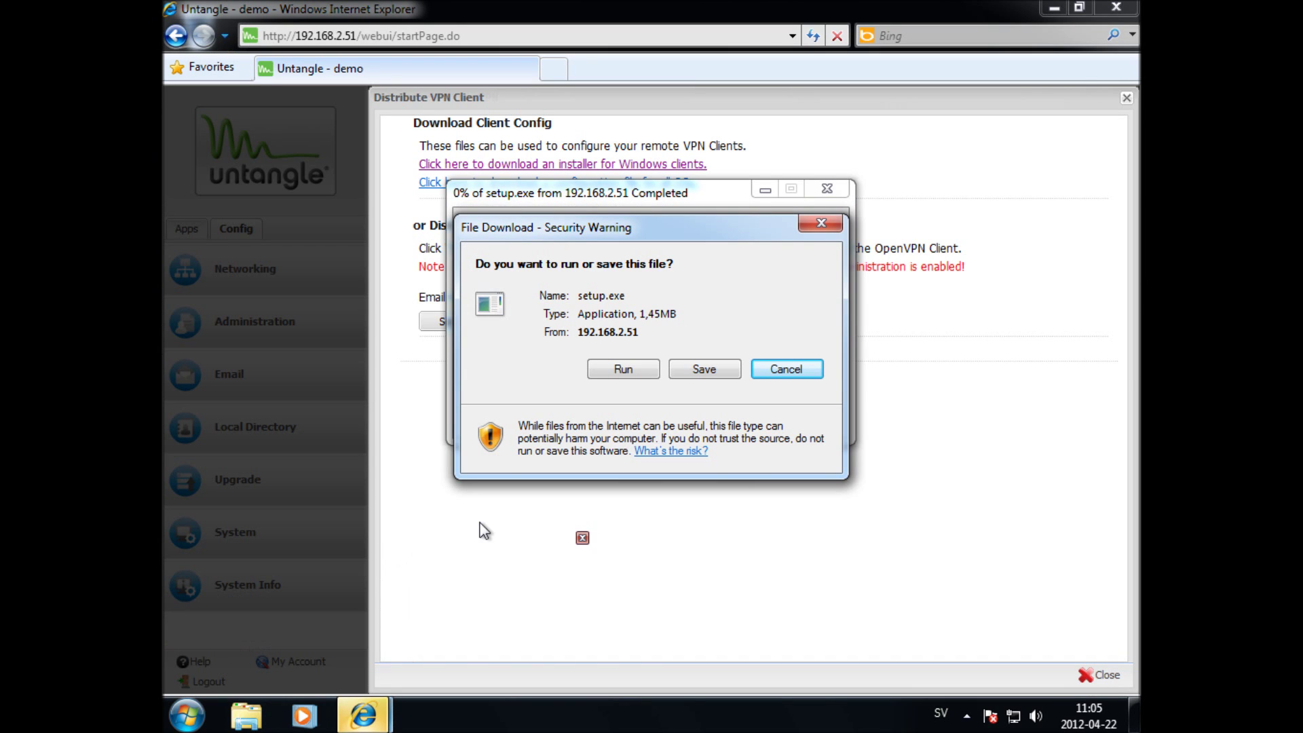
pyautogui.click(695, 366)
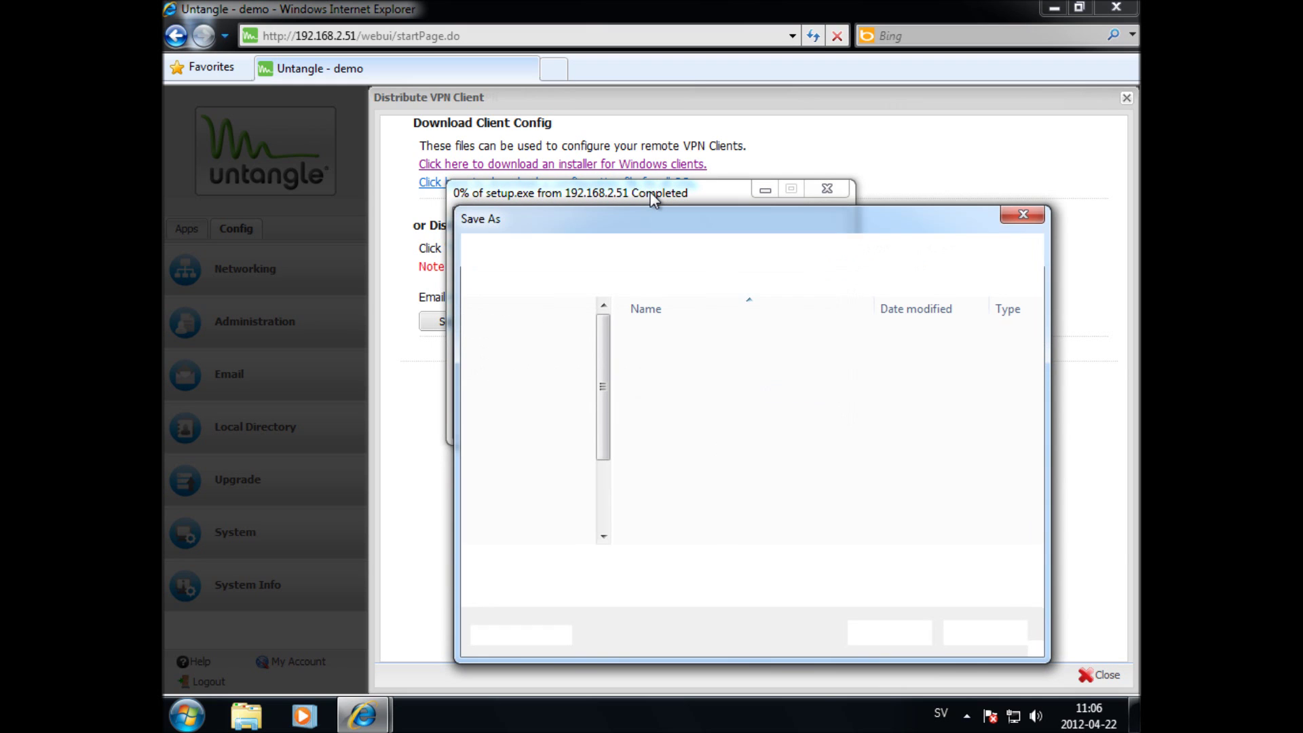
pyautogui.click(888, 633)
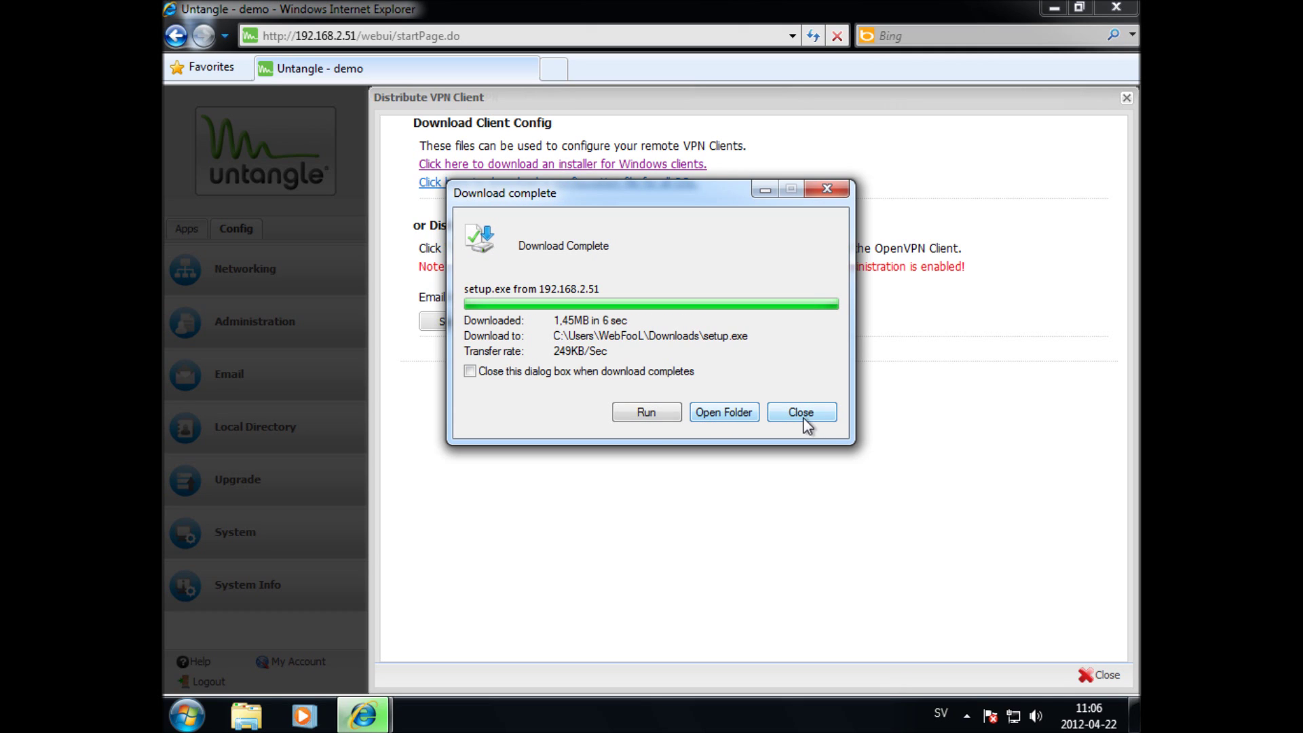
# Run the downloaded setup.exe with administrator approval, accept the OpenVPN license and review the full list of components.
pyautogui.click(647, 413)
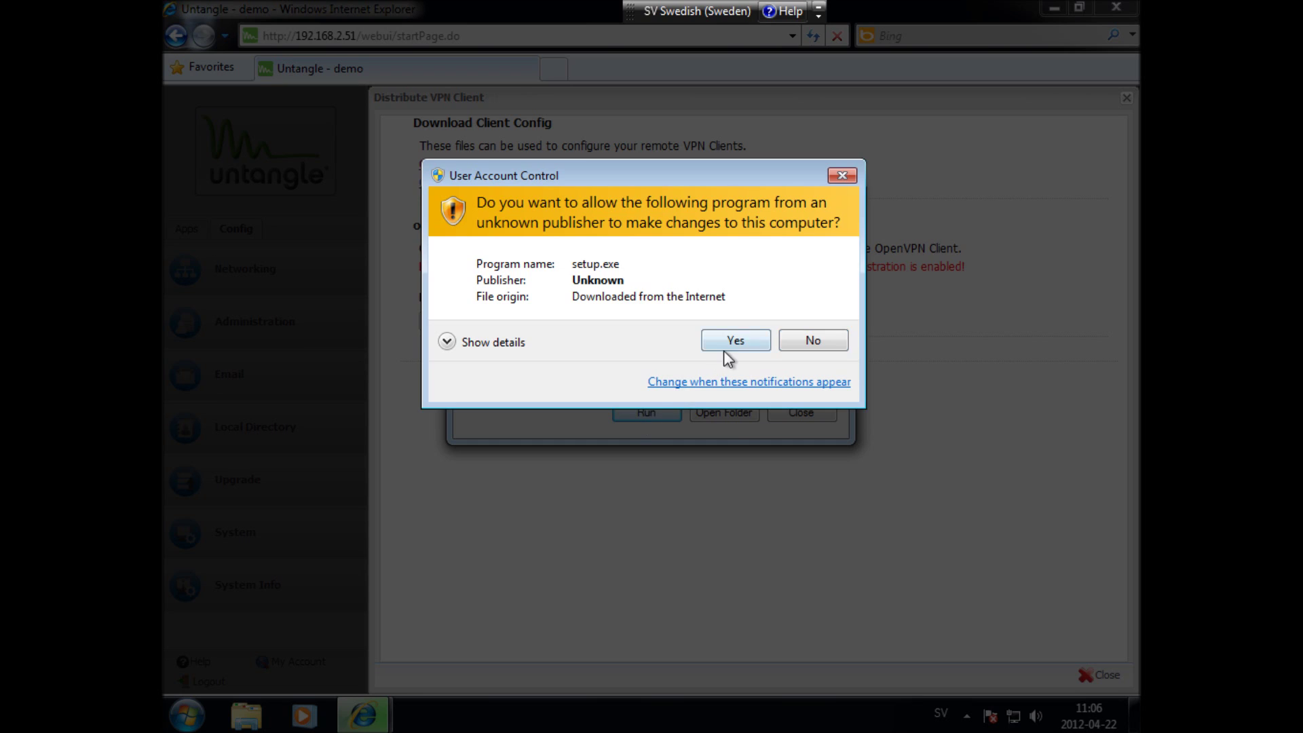
pyautogui.click(723, 349)
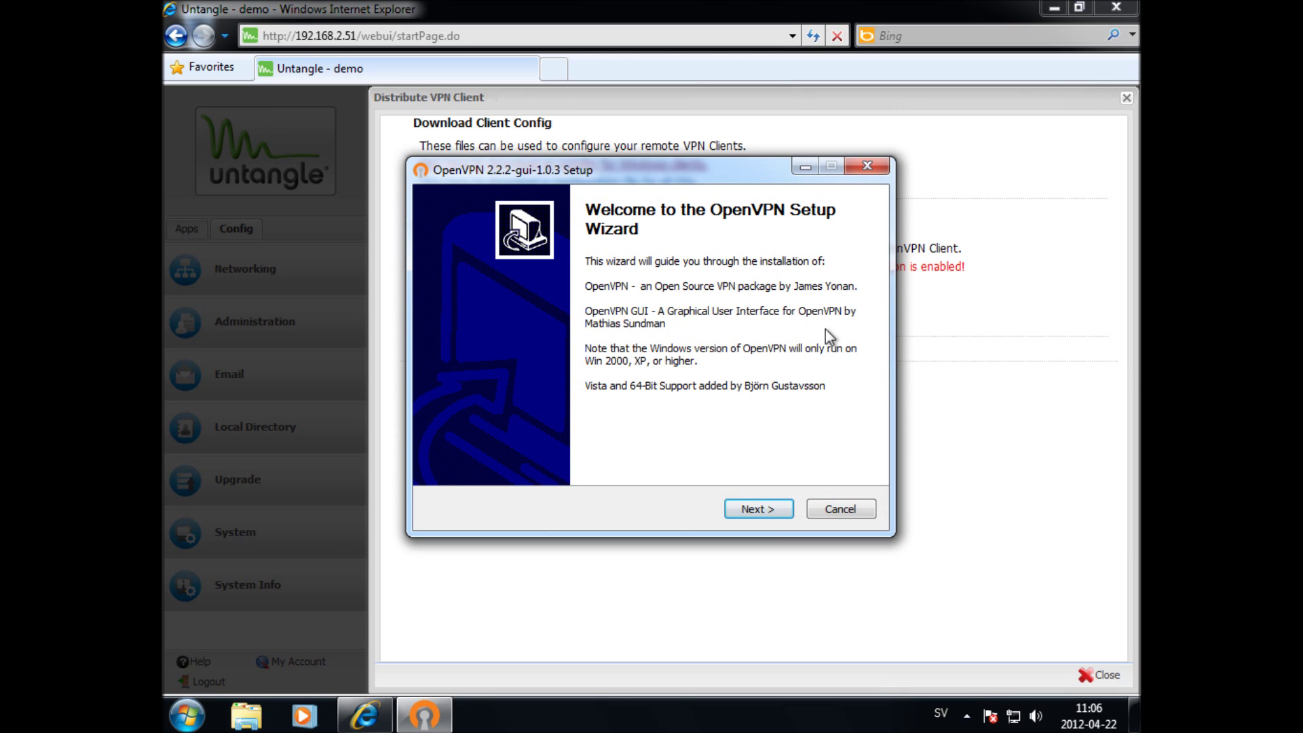
pyautogui.click(763, 511)
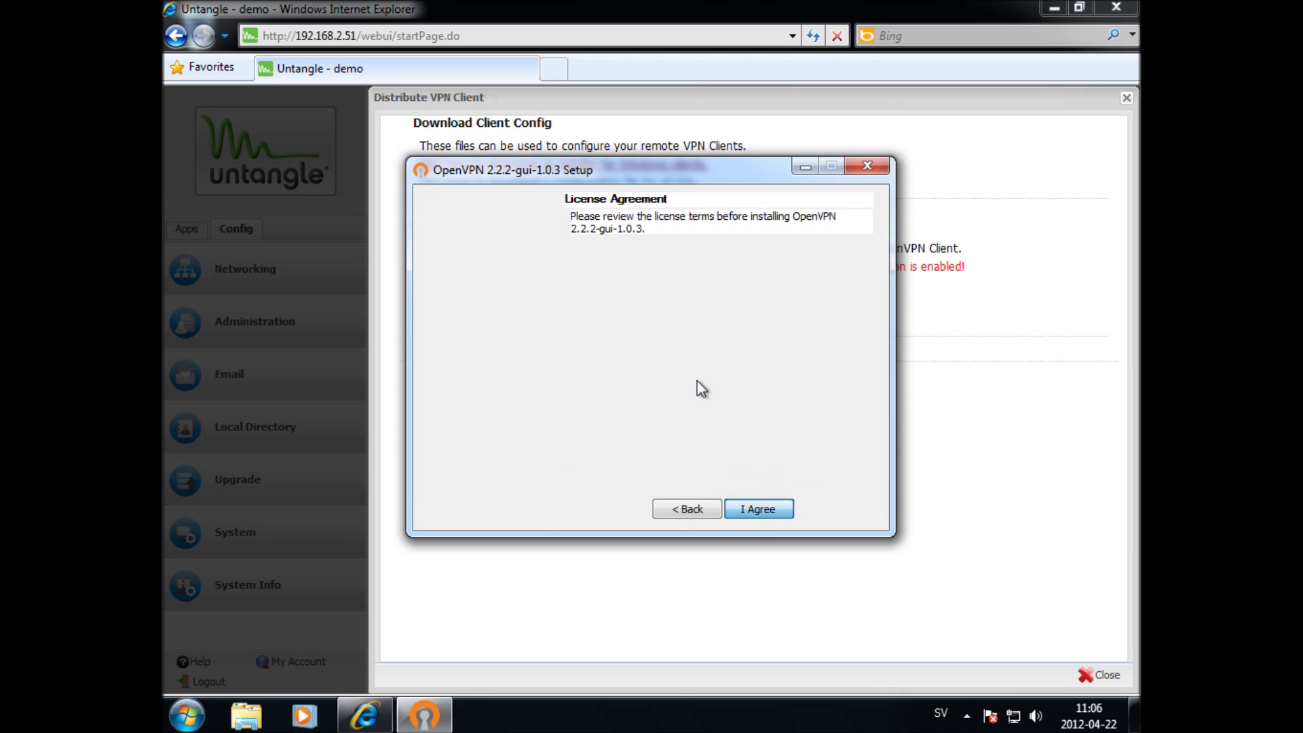
pyautogui.click(757, 508)
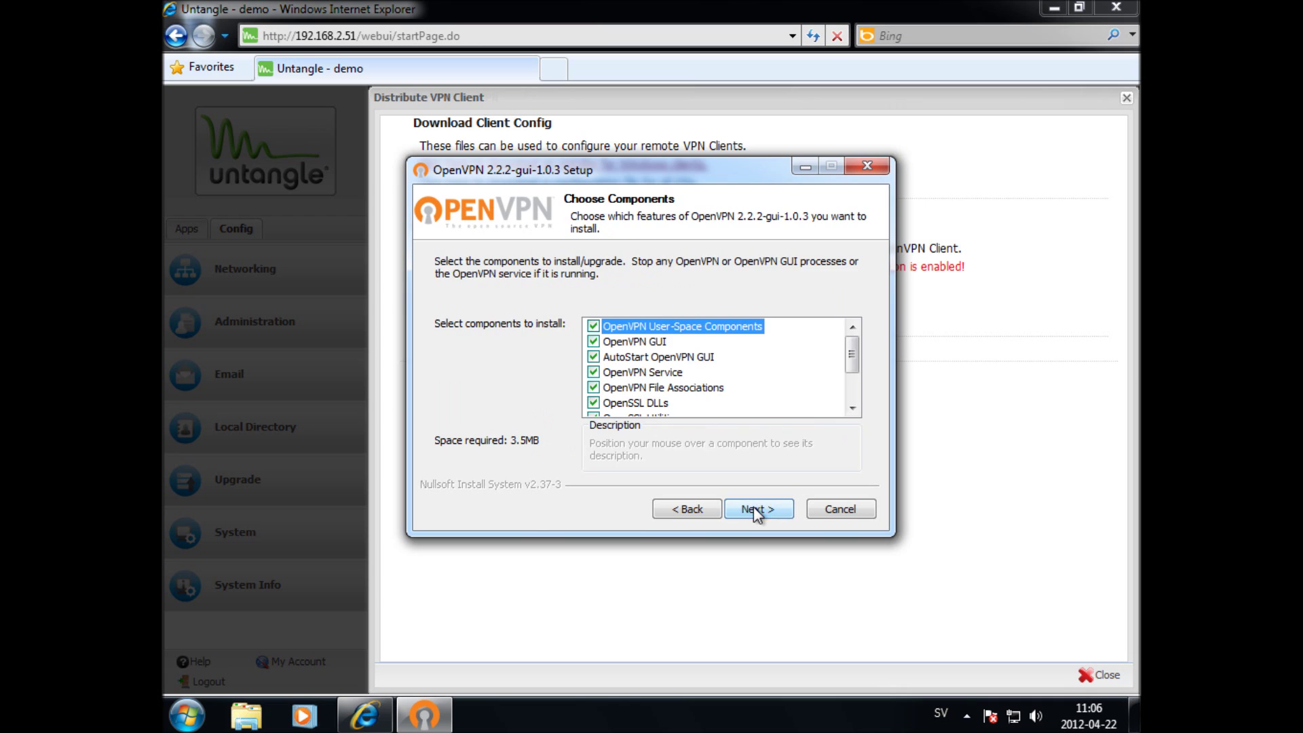
pyautogui.scroll(-2, 690, 399)
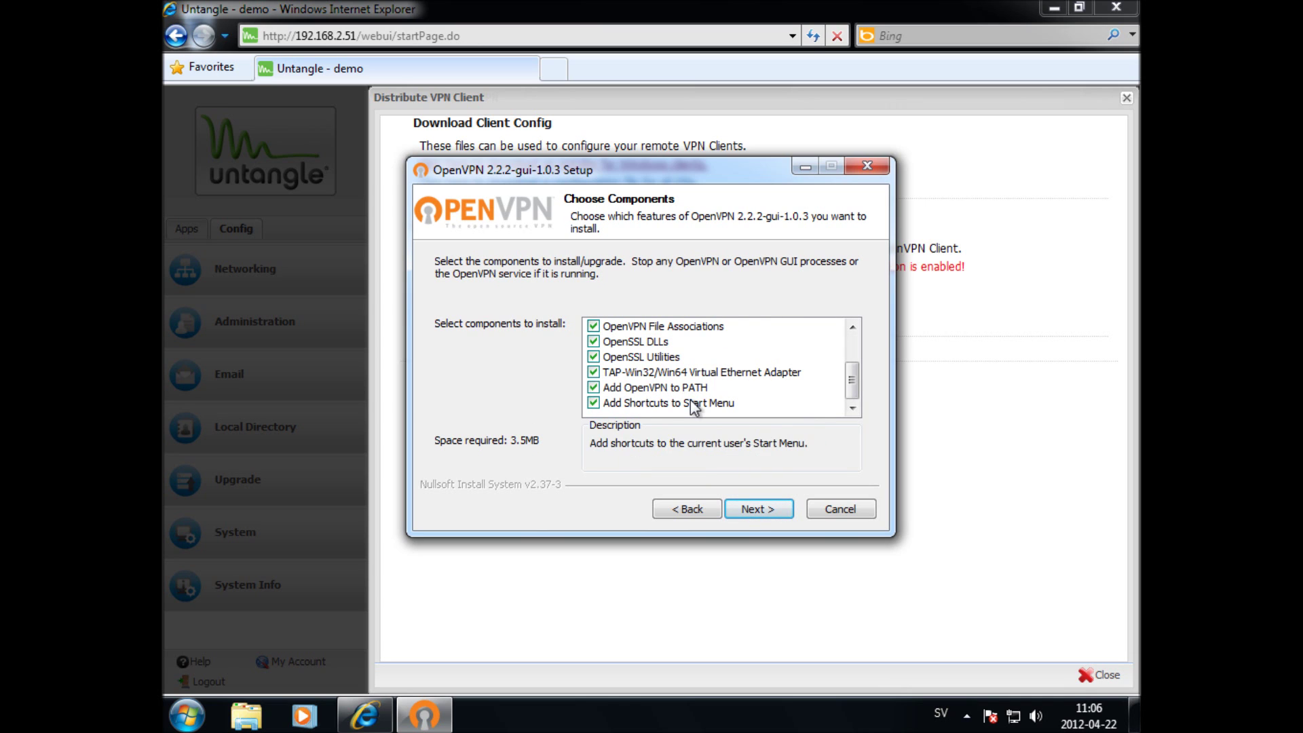
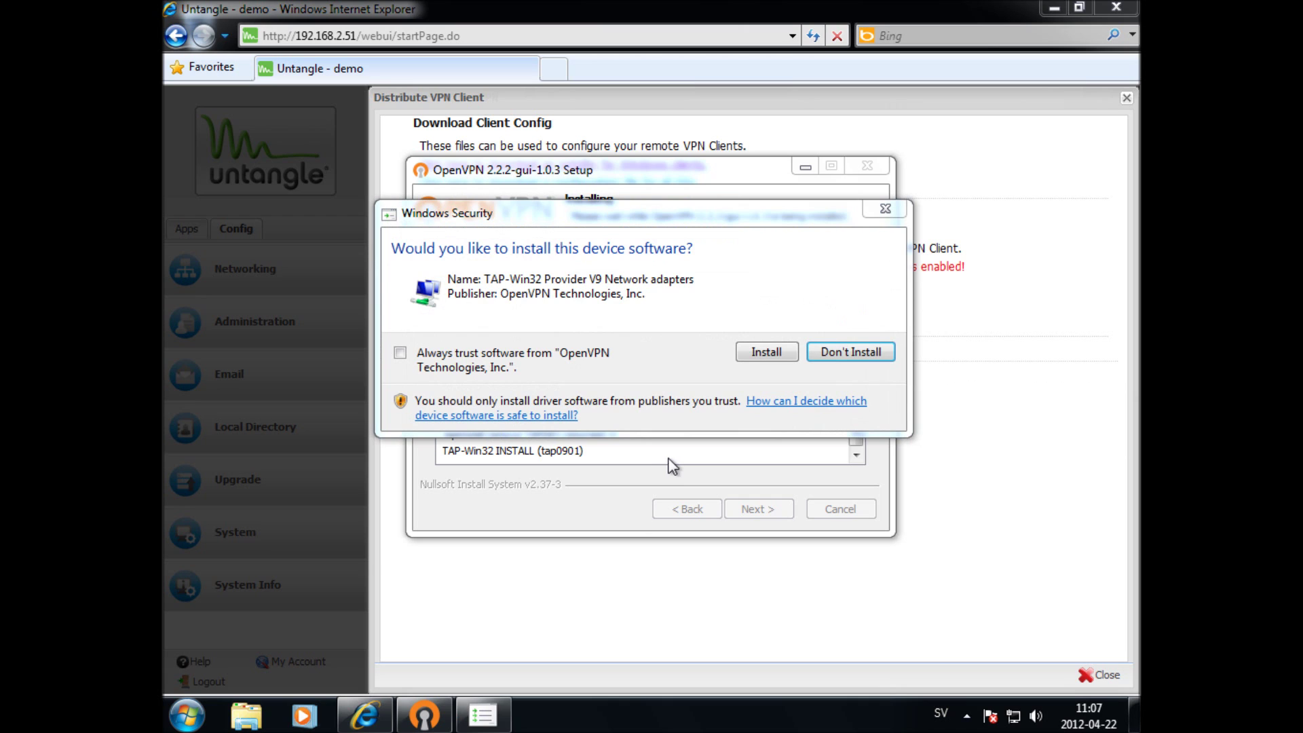
# Install the TAP-Win32 network adapter driver, always trusting OpenVPN Technologies software, and finish the OpenVPN setup wizard.
pyautogui.click(399, 353)
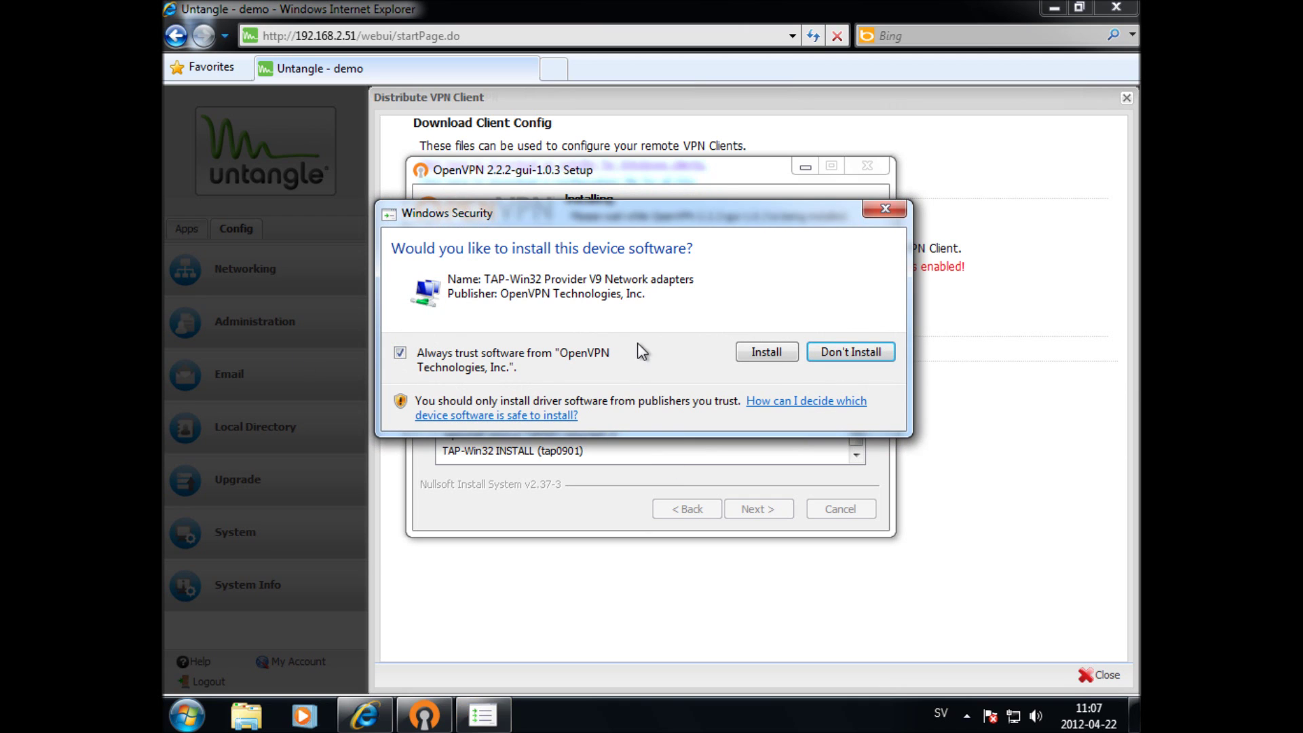
pyautogui.click(778, 348)
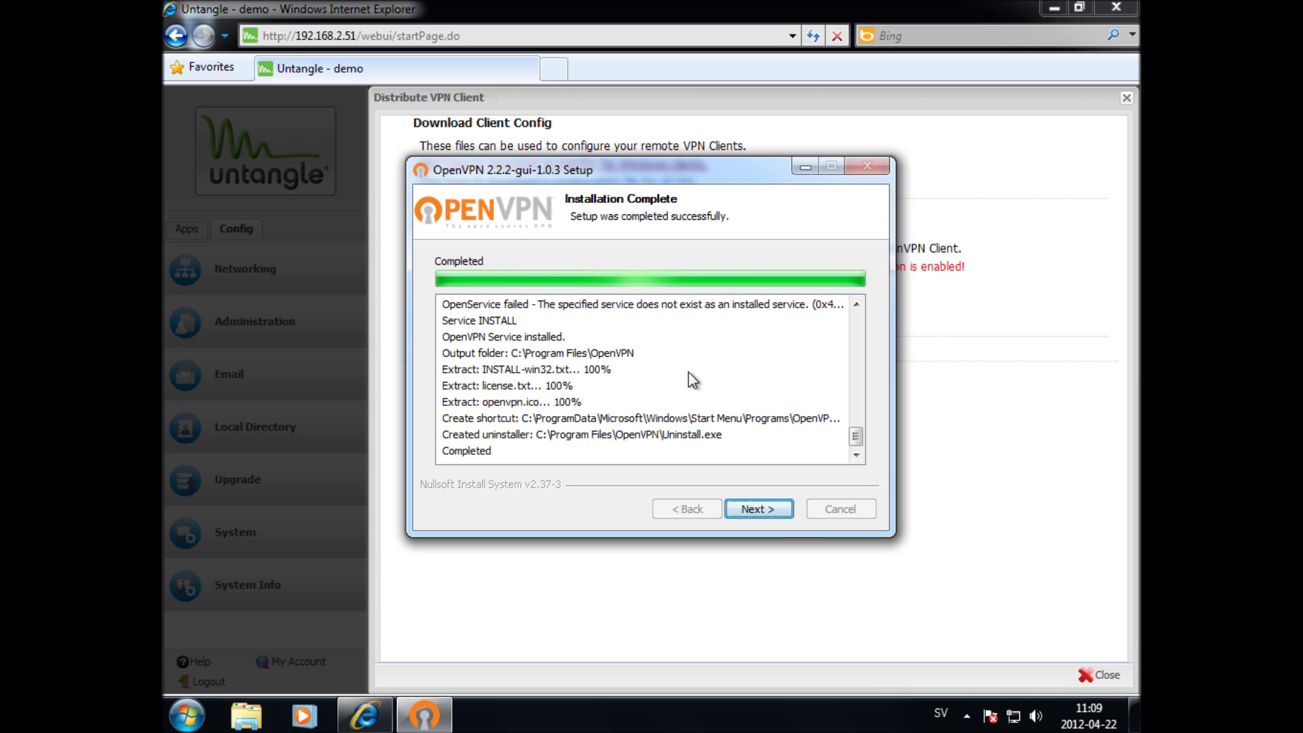
pyautogui.click(761, 510)
pyautogui.click(759, 511)
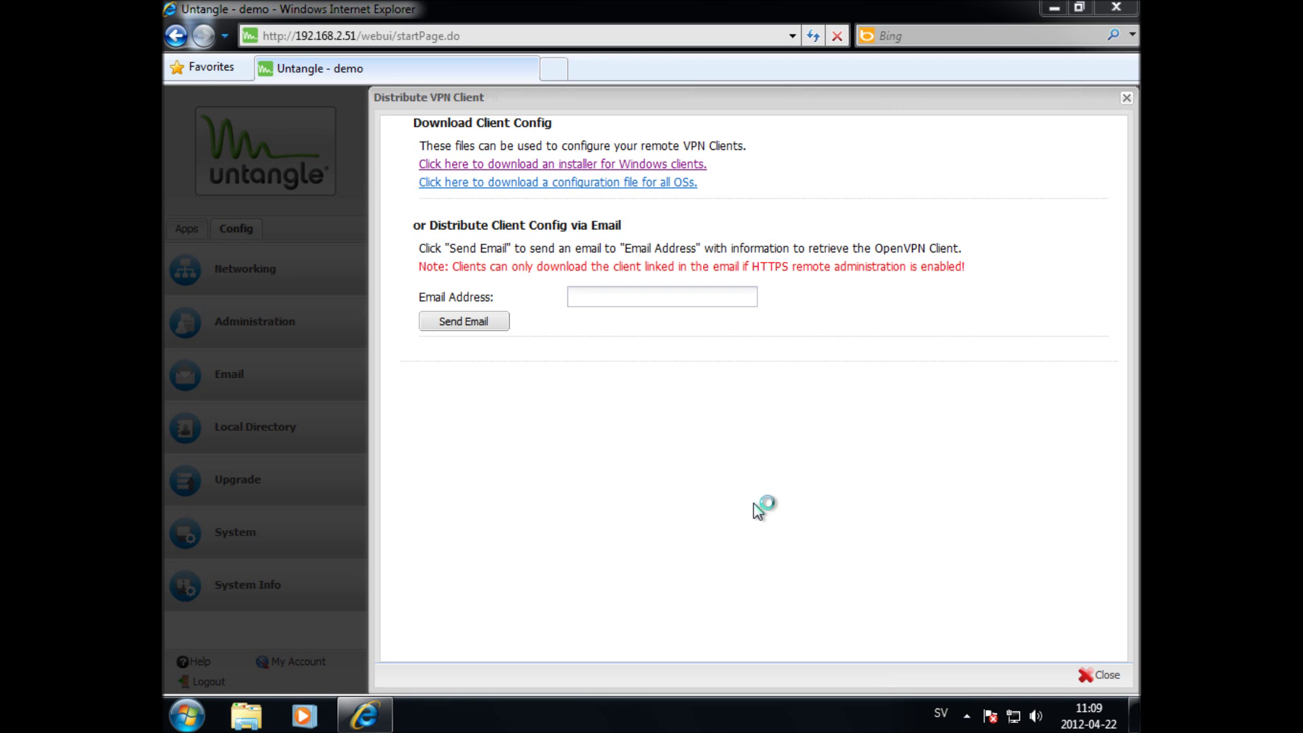
# Read the installation note on running the OpenVPN GUI with administrator privileges and close the file.
pyautogui.moveTo(477, 157); pyautogui.dragTo(729, 130)
pyautogui.moveTo(680, 196); pyautogui.dragTo(538, 212)
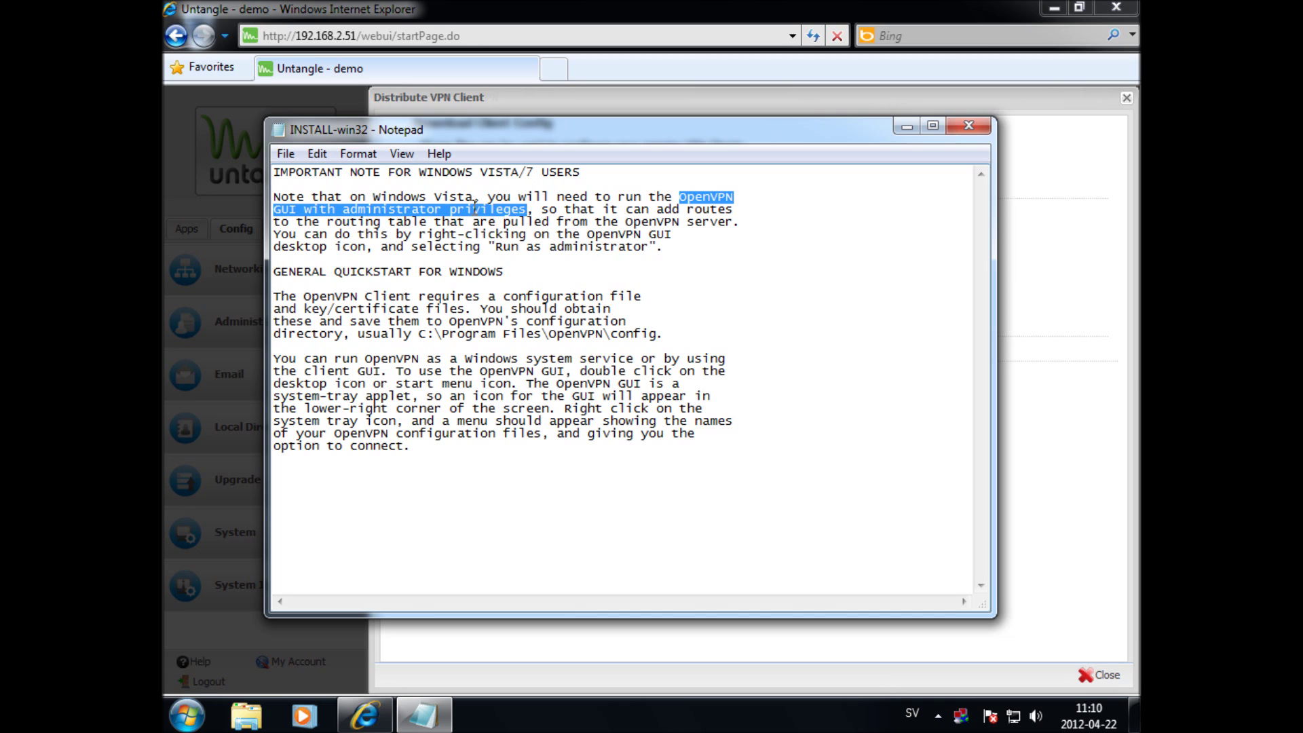
pyautogui.click(979, 130)
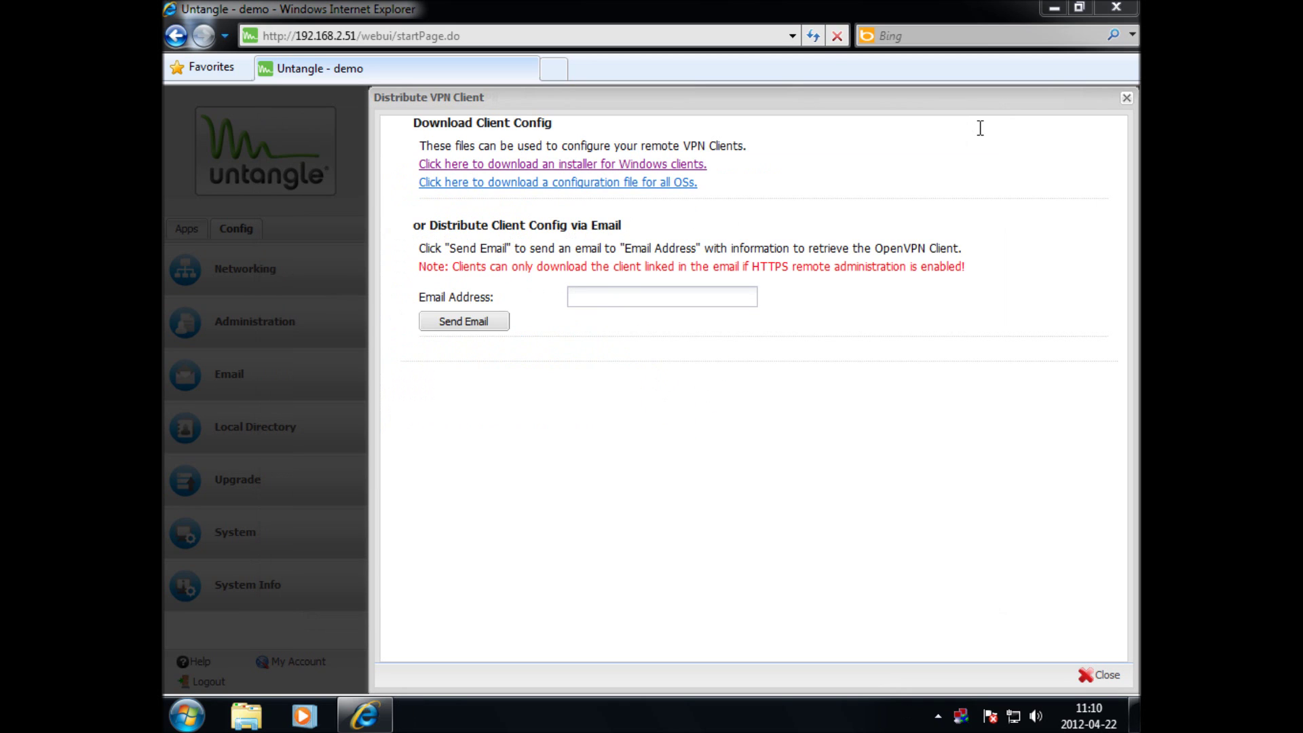
# Open the OpenVPN client's untangle-demo configuration file, check its remote server line and close it.
pyautogui.rightClick(964, 716)
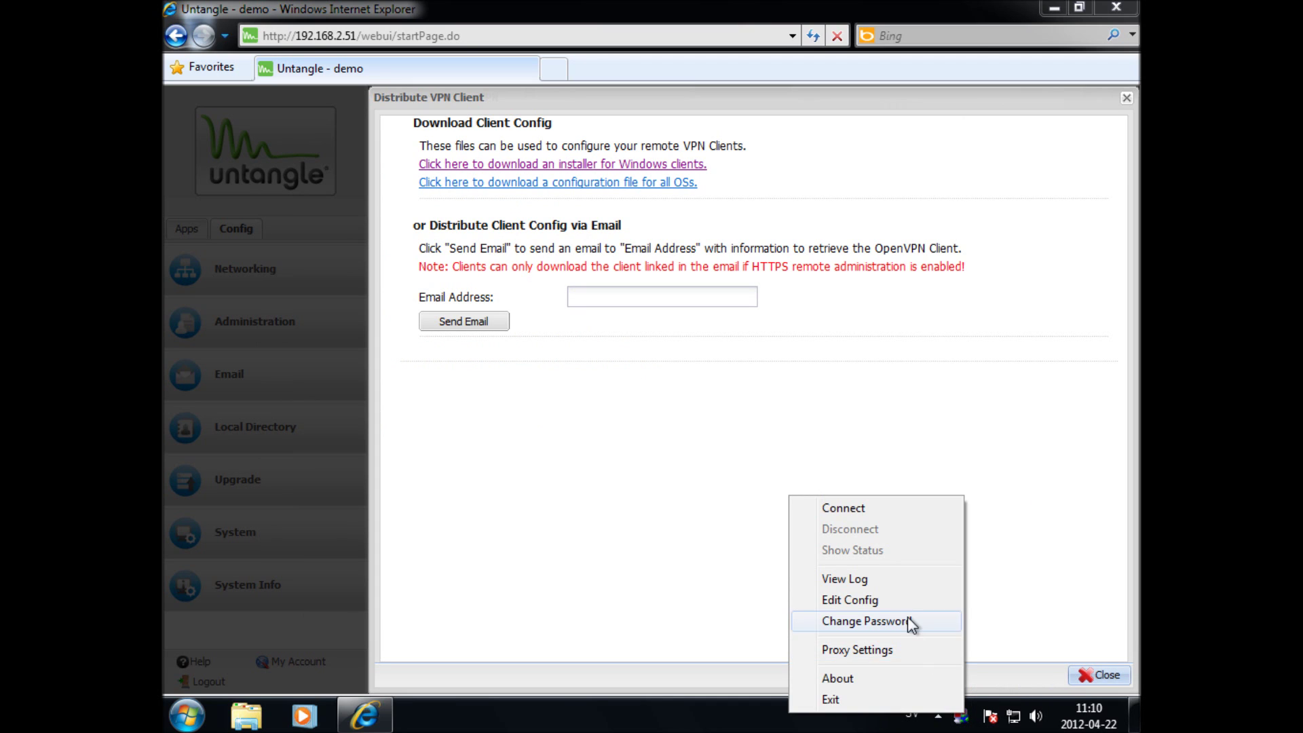
pyautogui.click(882, 601)
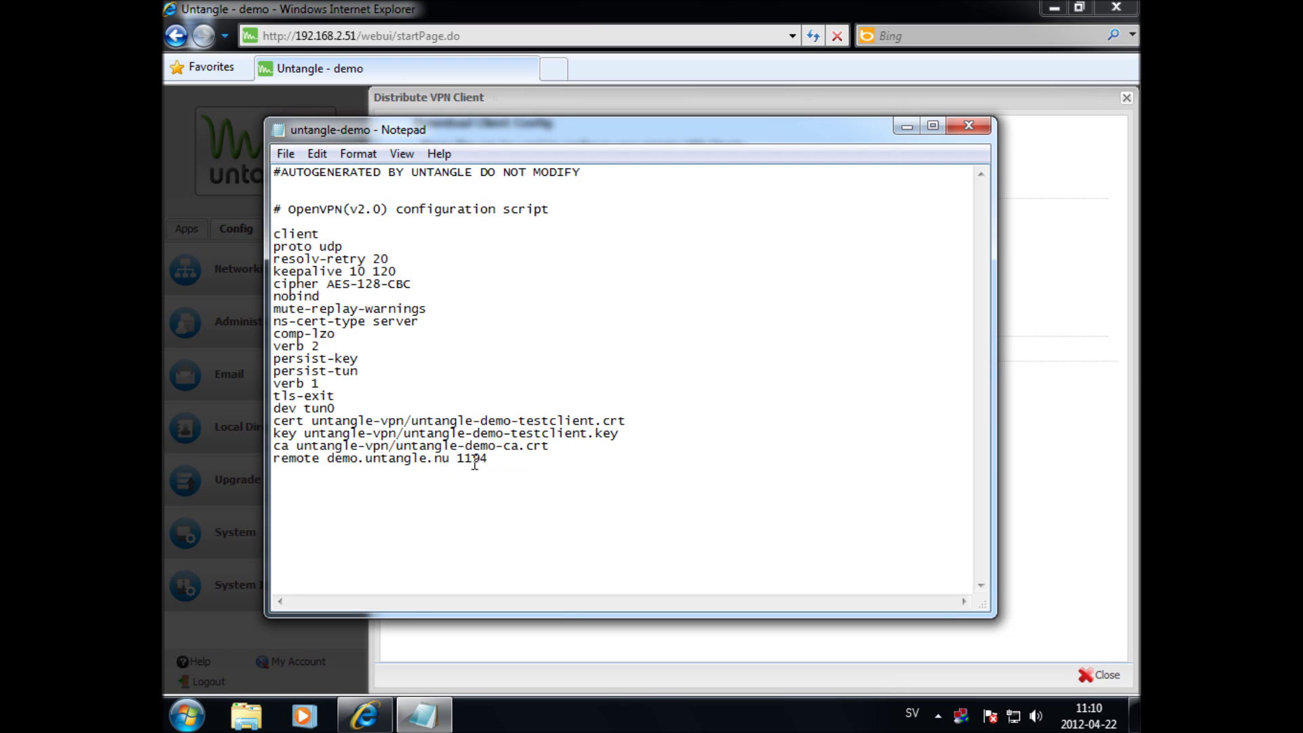
pyautogui.click(984, 126)
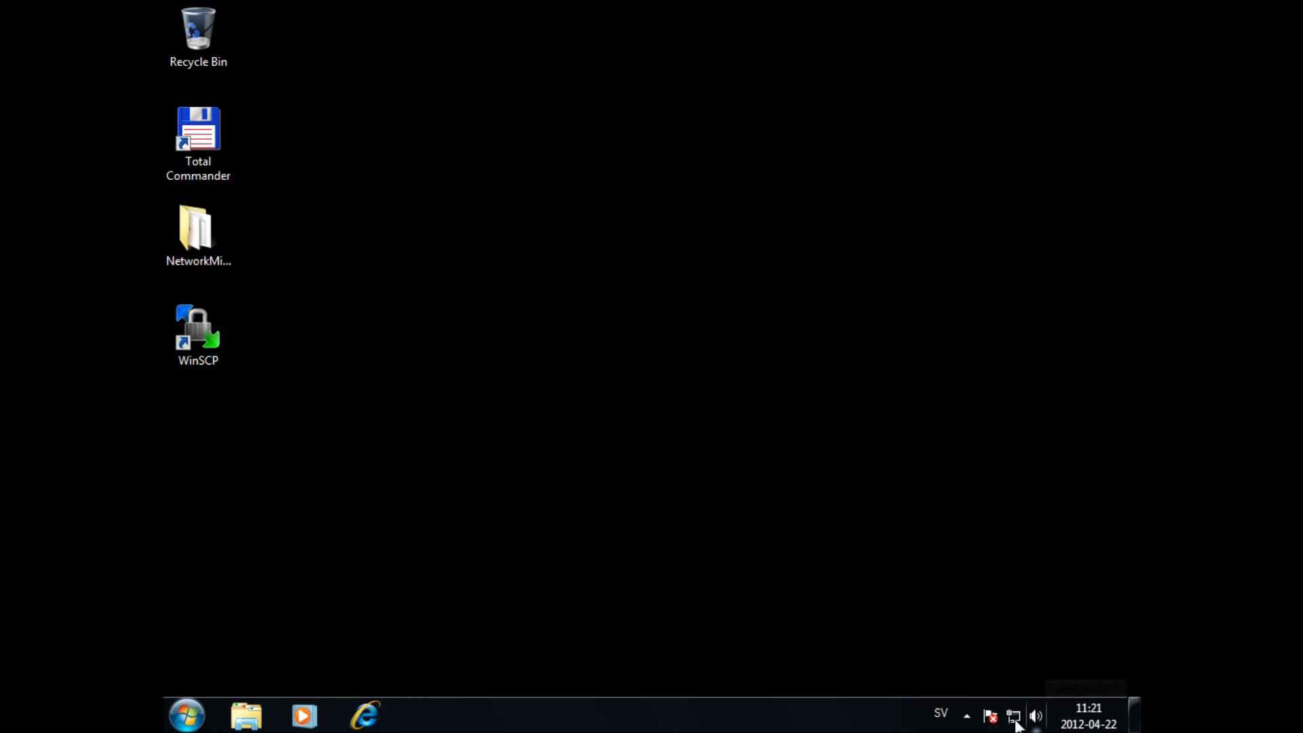
# Connect the OpenVPN client to the untangle-demo server.
pyautogui.click(967, 710)
pyautogui.rightClick(996, 621)
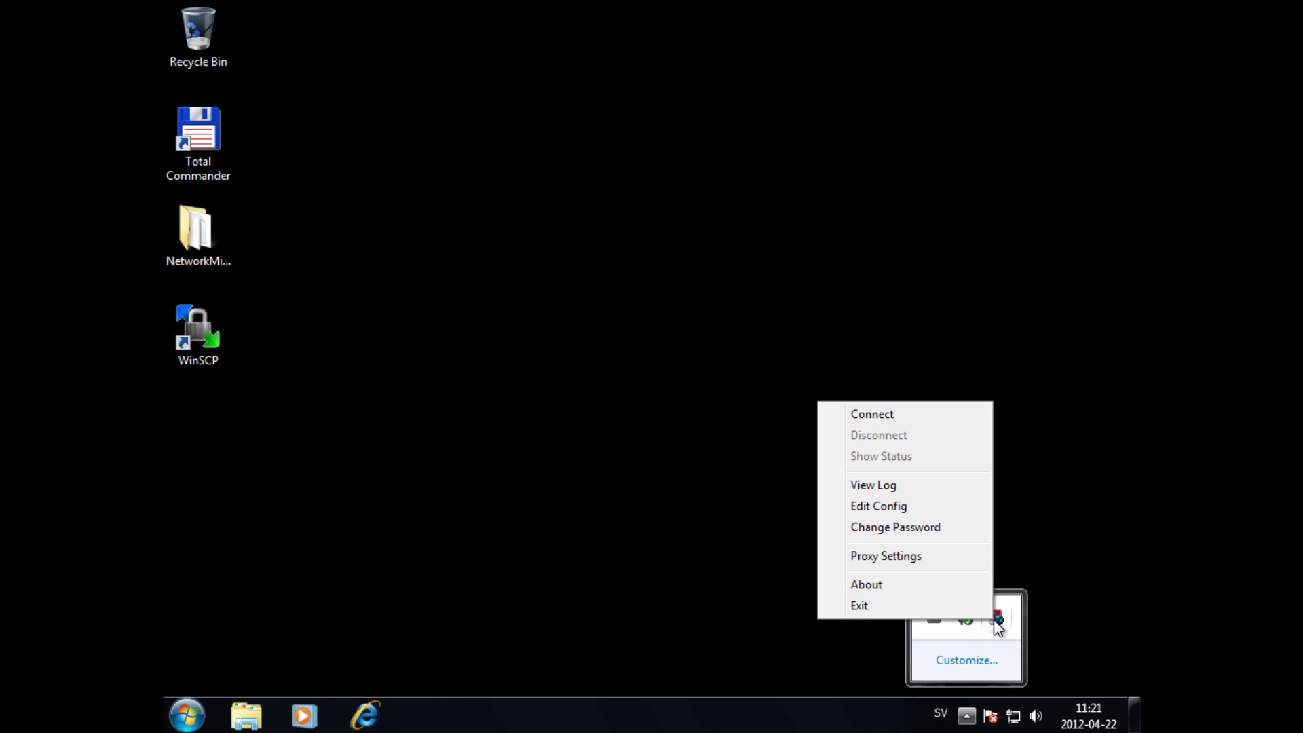
pyautogui.click(886, 415)
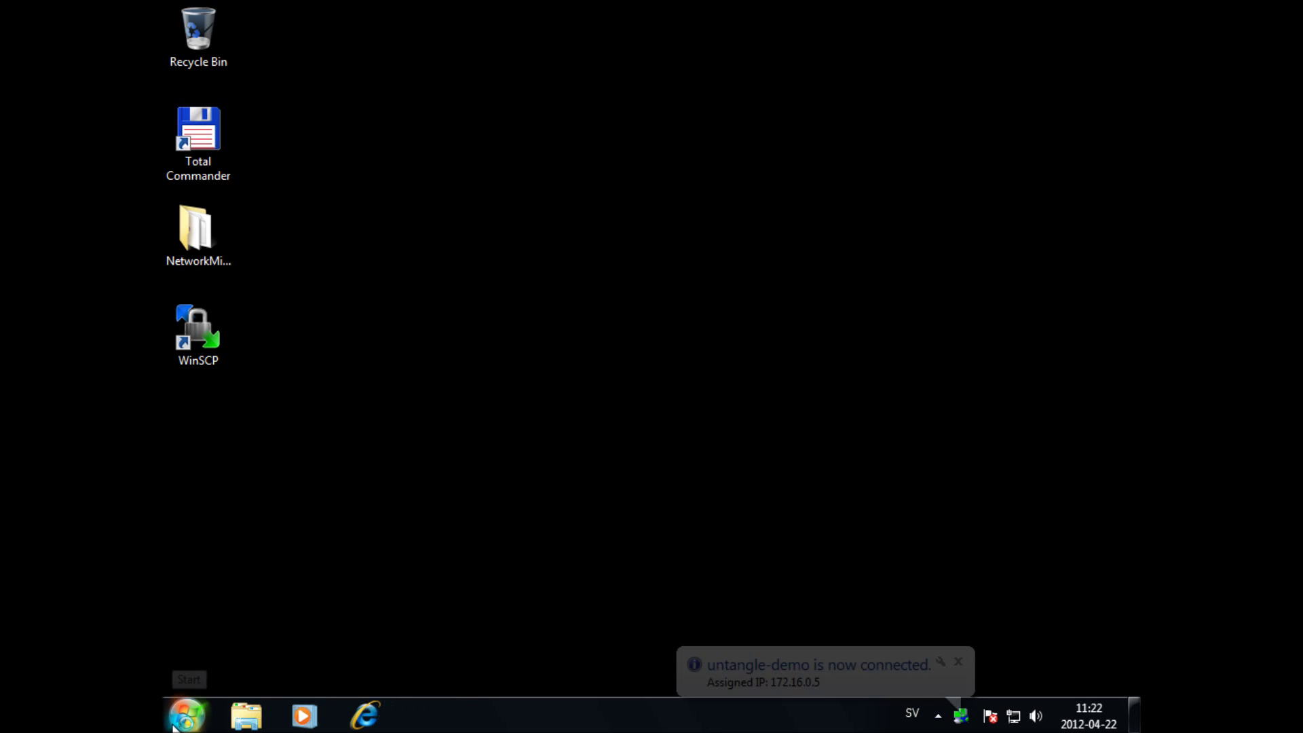
# Open a Windows command prompt and display the routing table with route print.
pyautogui.click(186, 715)
pyautogui.click(256, 666)
pyautogui.write('cmd')
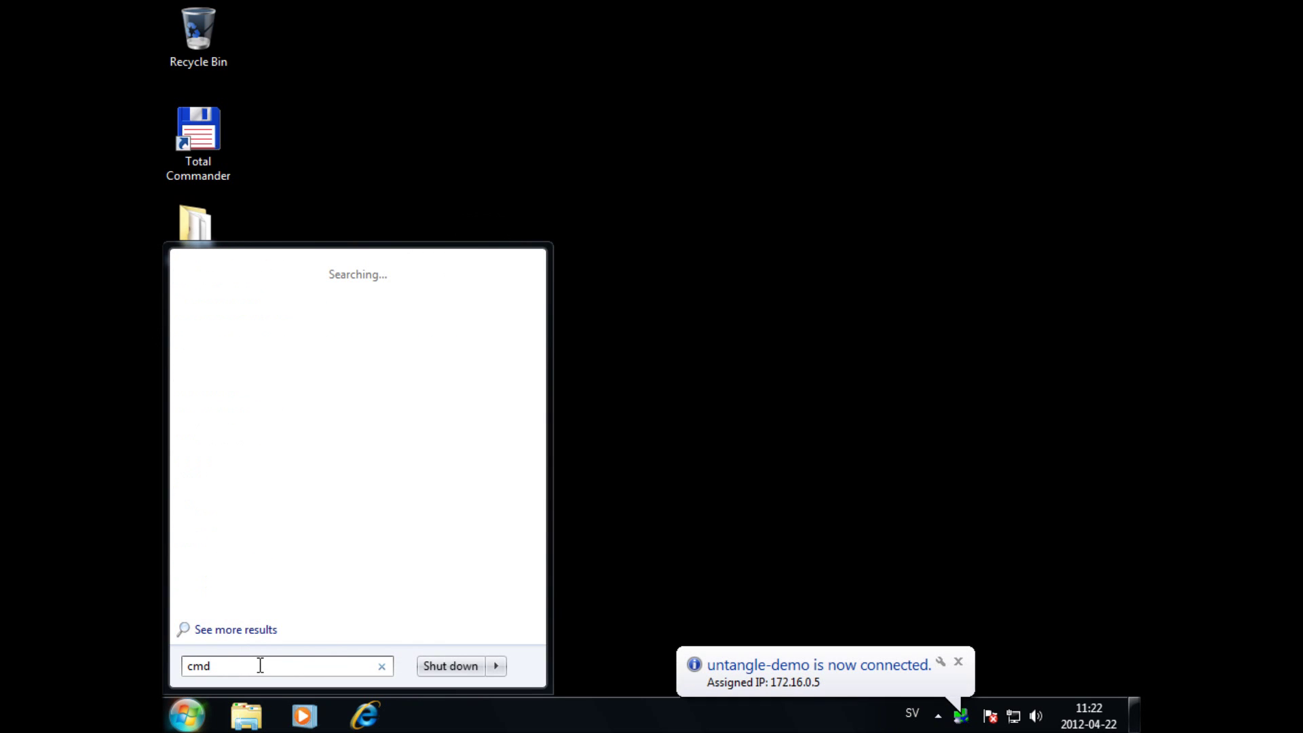
pyautogui.press('Return')
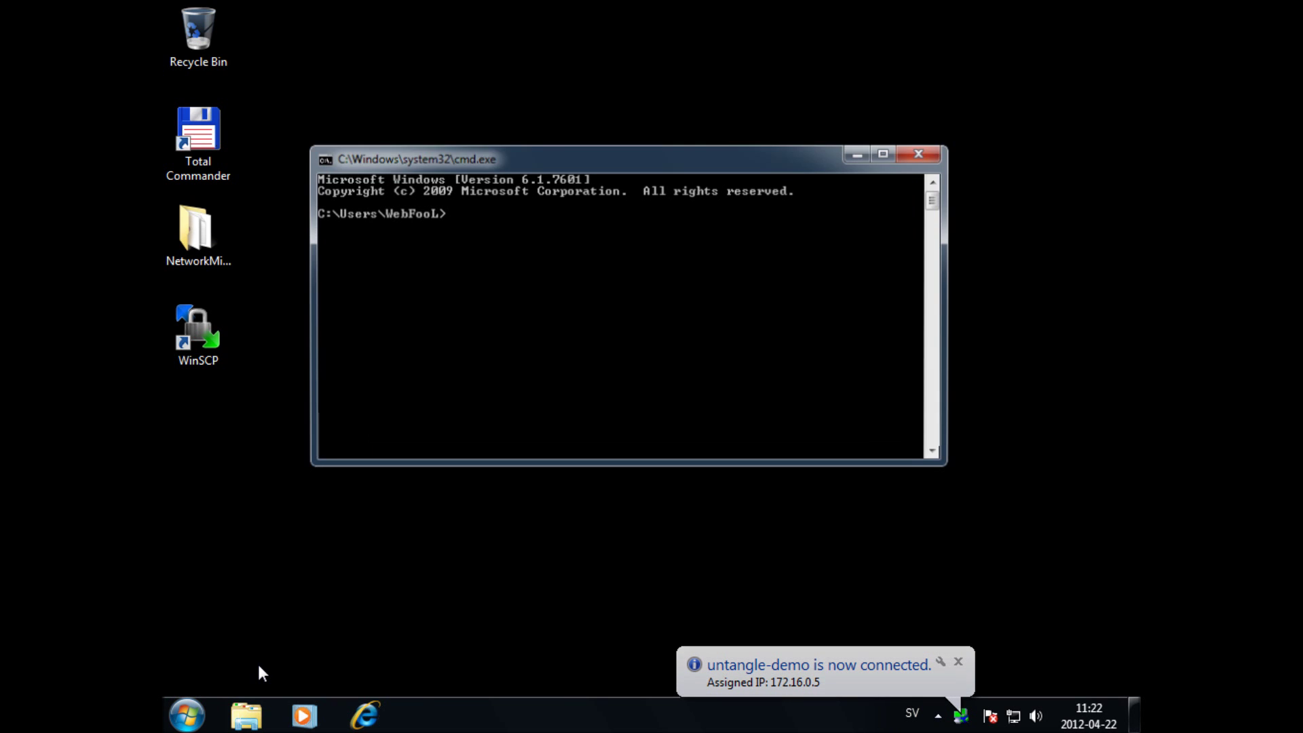
pyautogui.write('rp')
pyautogui.press('BackSpace')
pyautogui.write('o')
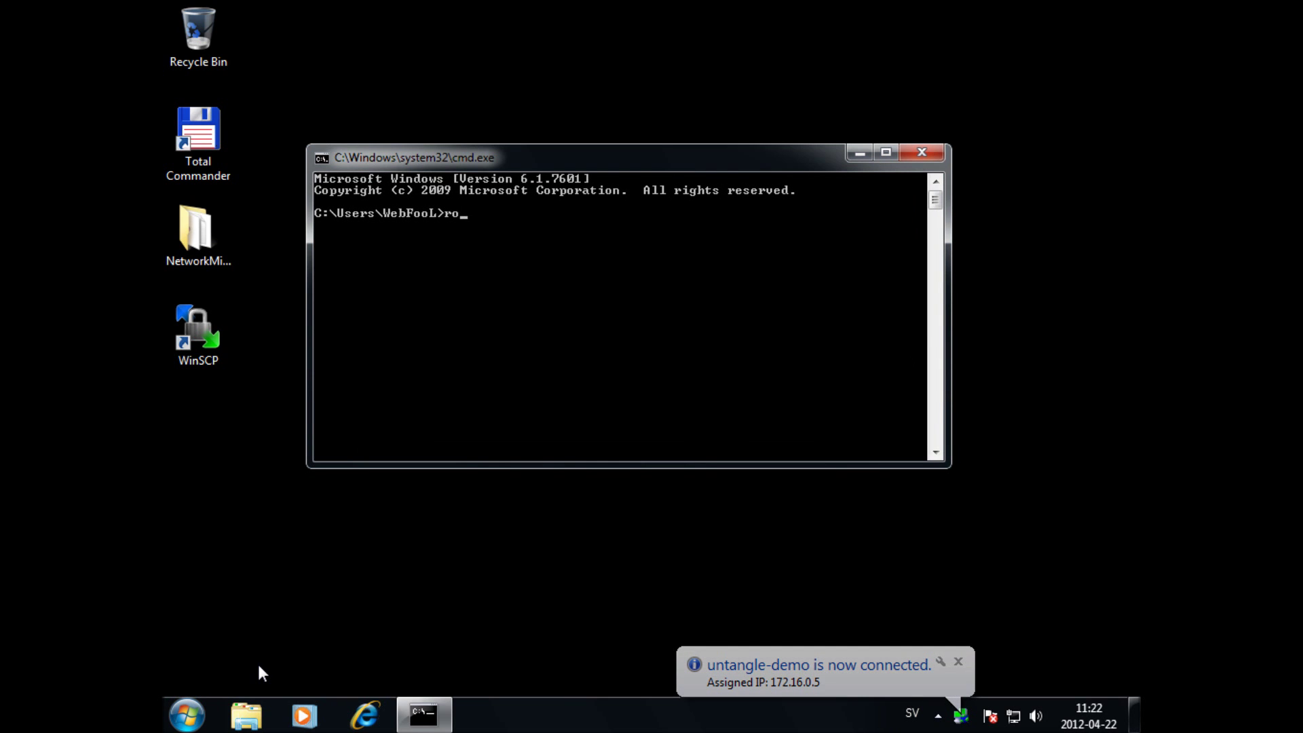
pyautogui.write('ute print')
pyautogui.press('Return')
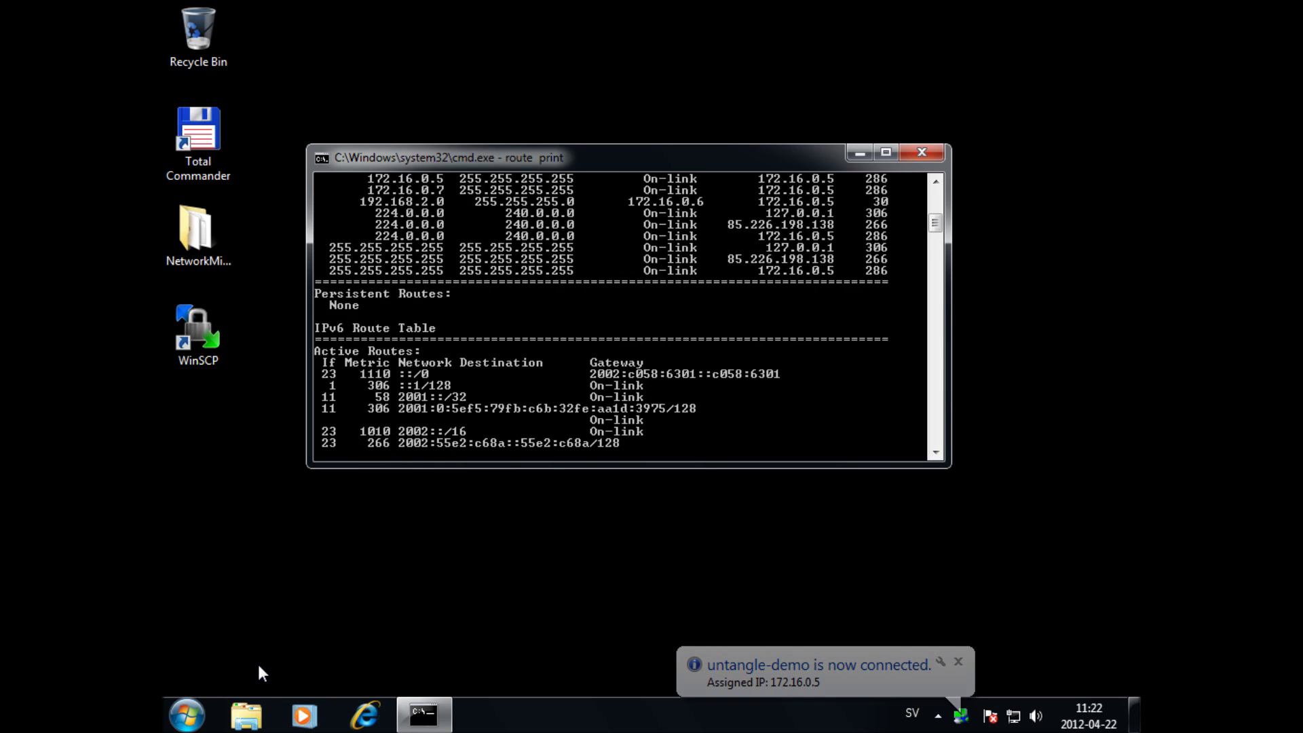
# Enlarge the command prompt window and highlight the 192.168.2.0 route in the IPv4 route table.
pyautogui.doubleClick(743, 154)
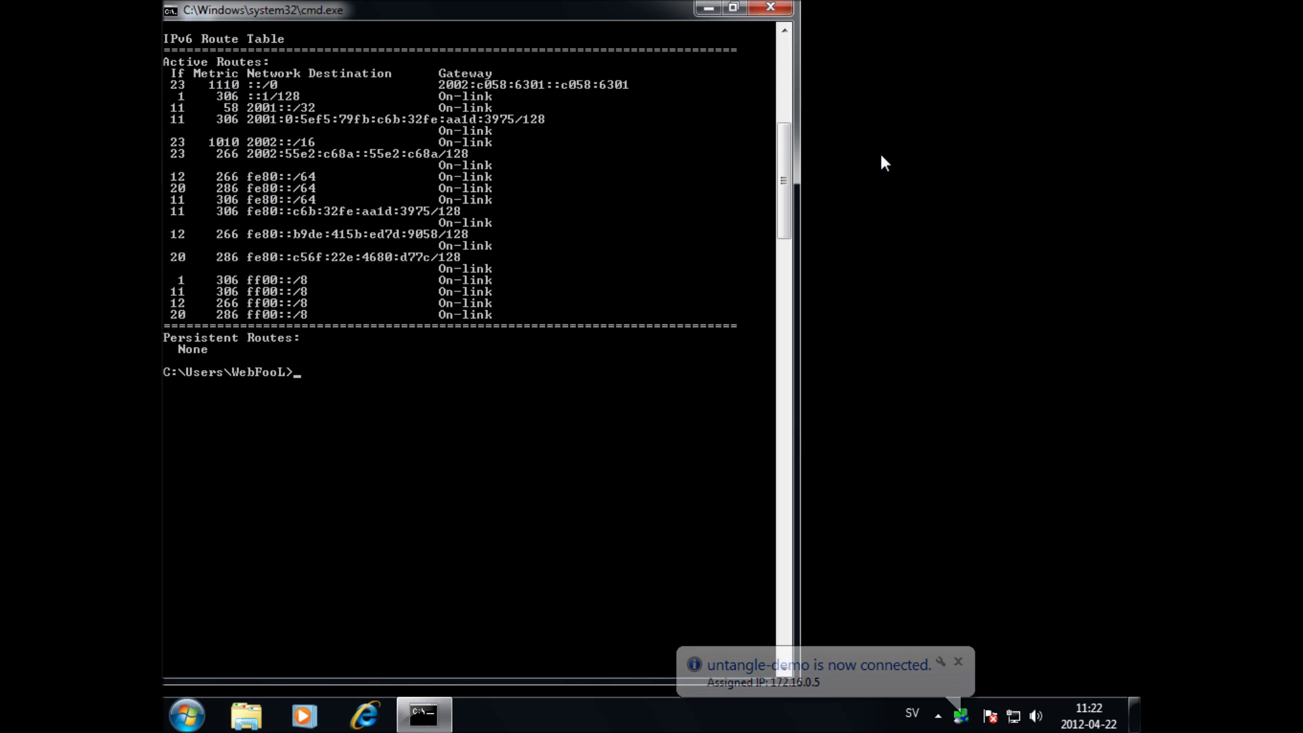
pyautogui.scroll(1, 468, 216)
pyautogui.scroll(8, 482, 223)
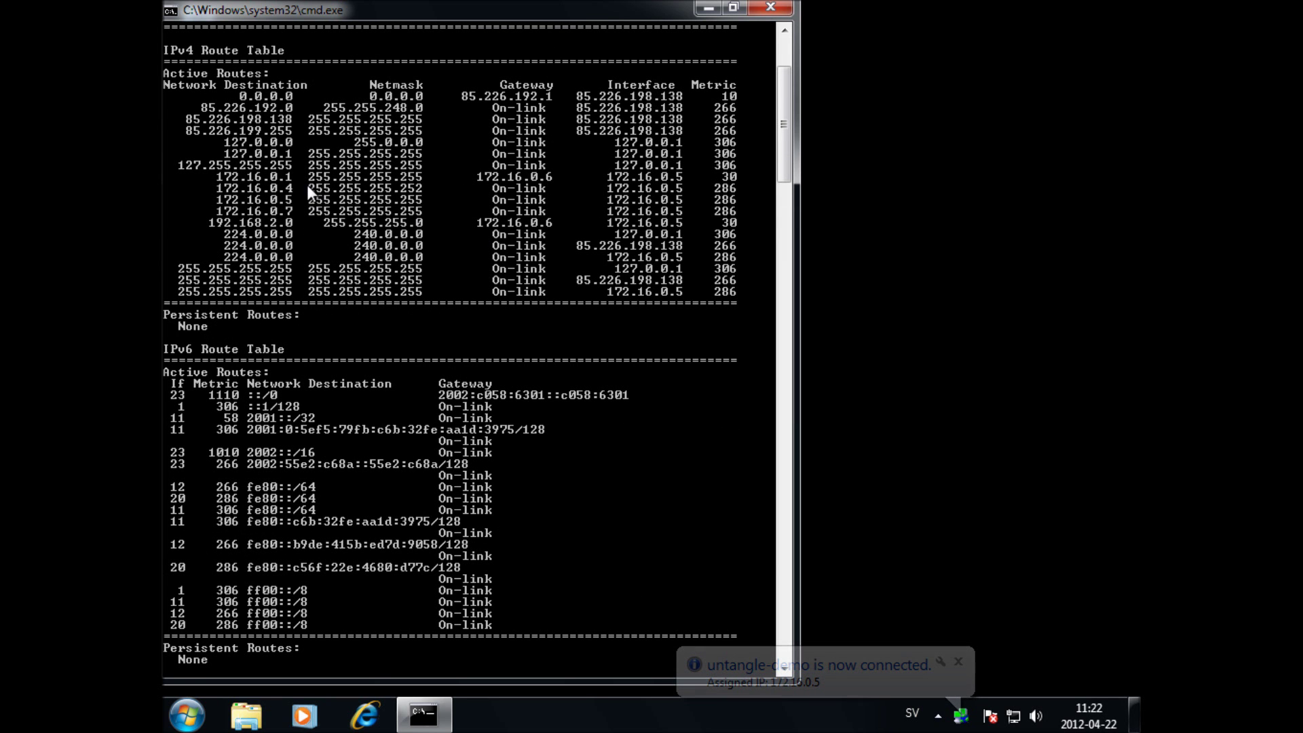
pyautogui.scroll(1, 271, 234)
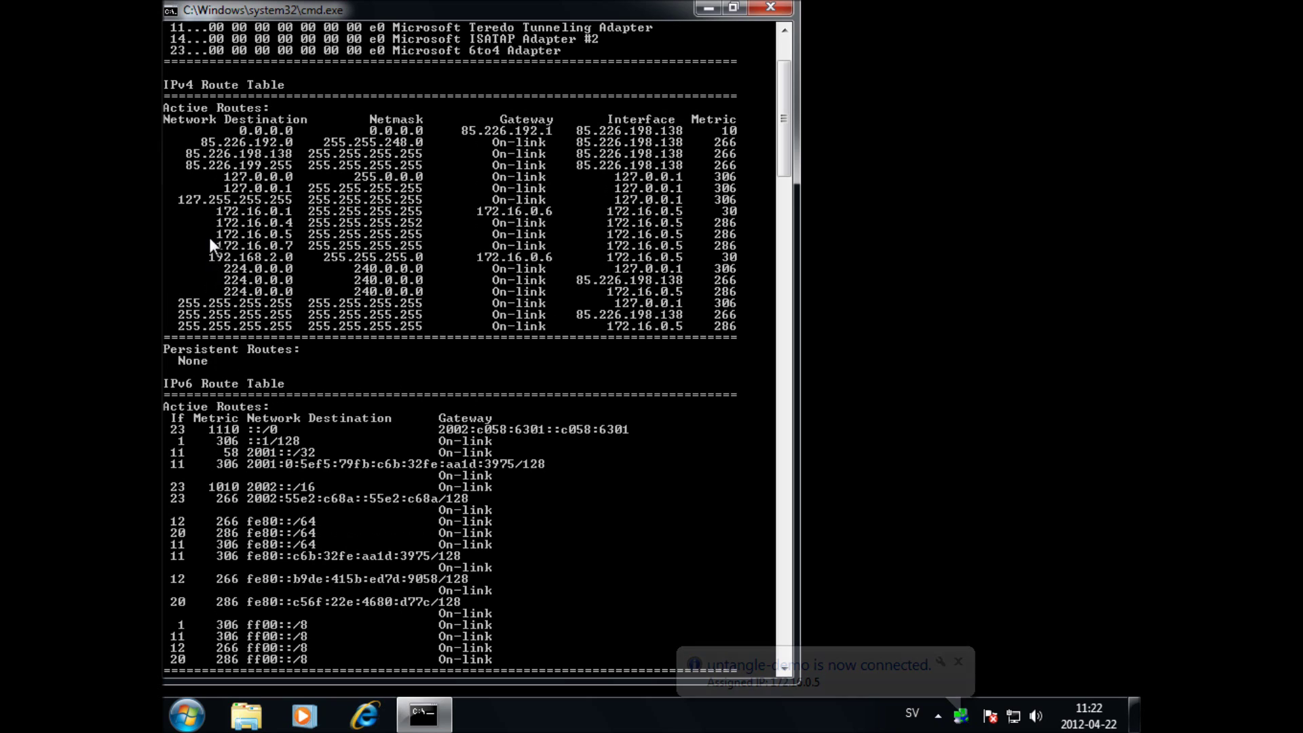
pyautogui.rightClick(260, 213)
pyautogui.click(290, 225)
pyautogui.moveTo(207, 256); pyautogui.dragTo(723, 251)
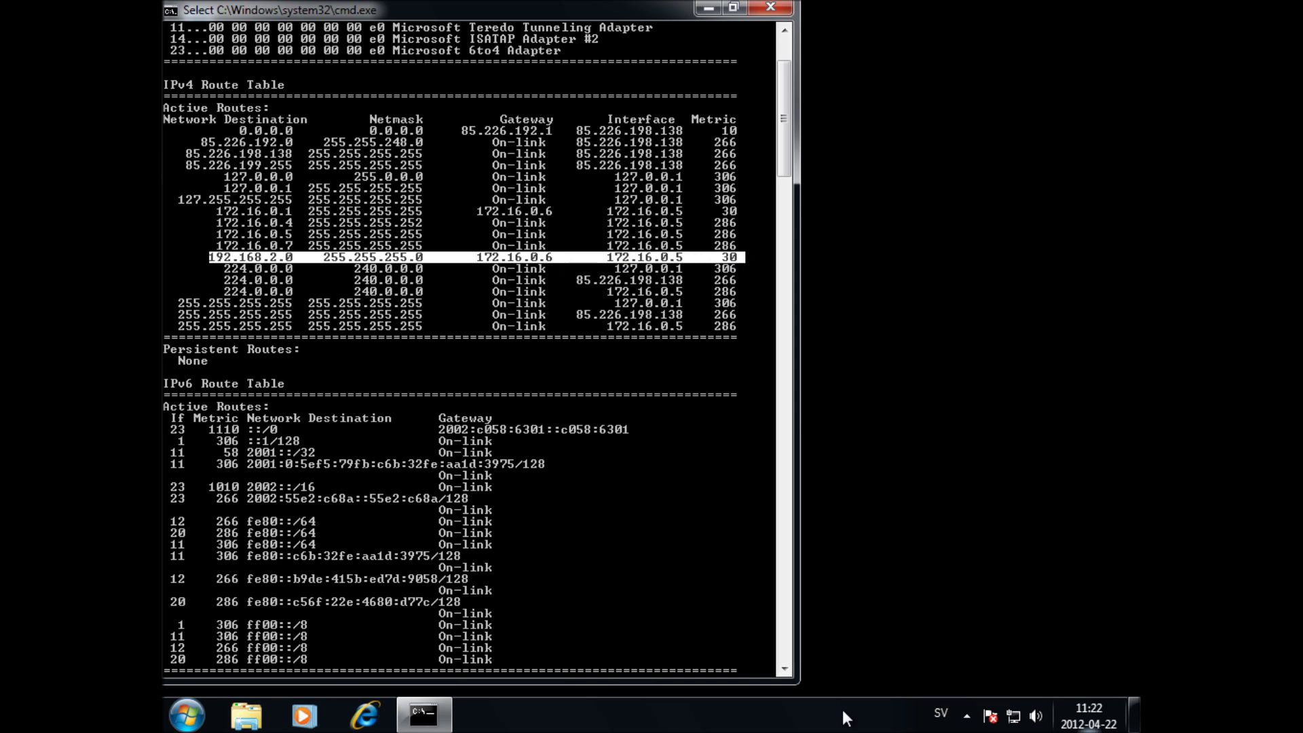
# Switch to Internet Explorer, log in to the Untangle server at 192.168.2.51 as admin with the administrator password, and maximize the window.
pyautogui.click(364, 713)
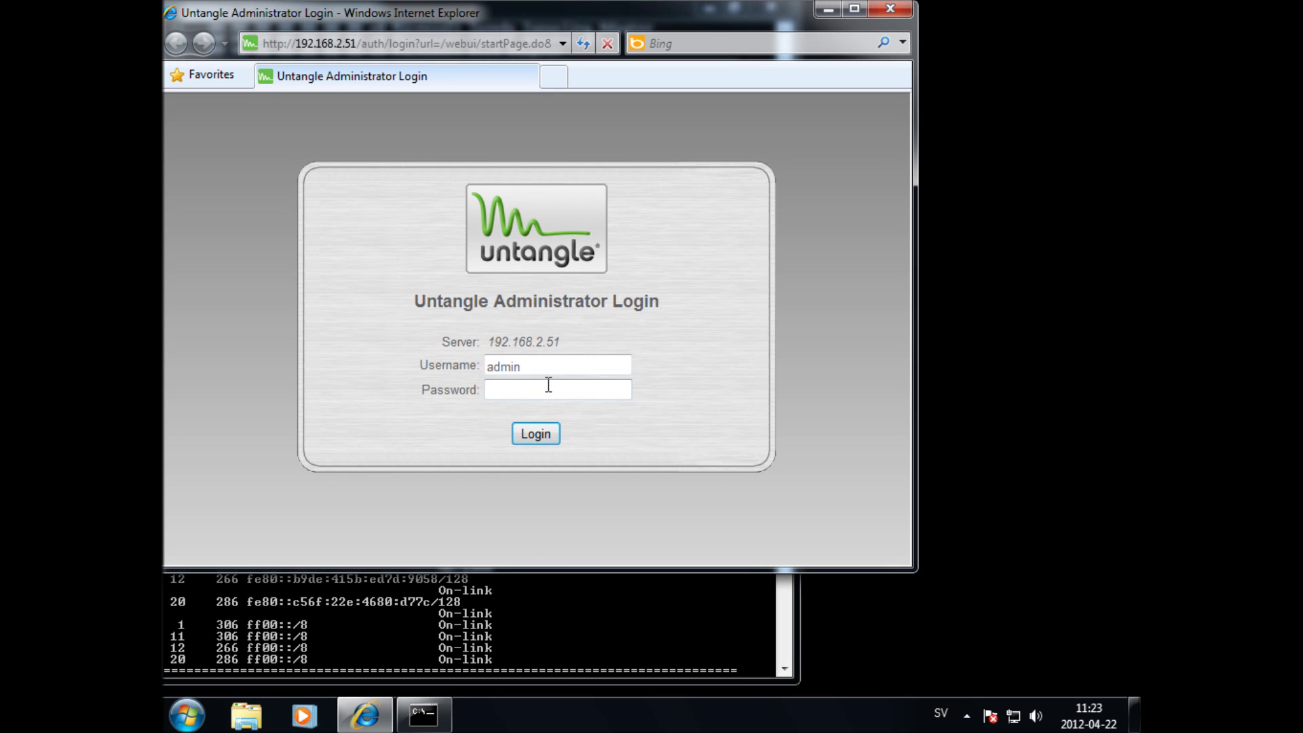
pyautogui.click(557, 387)
pyautogui.write('•••••••')
pyautogui.press('Return')
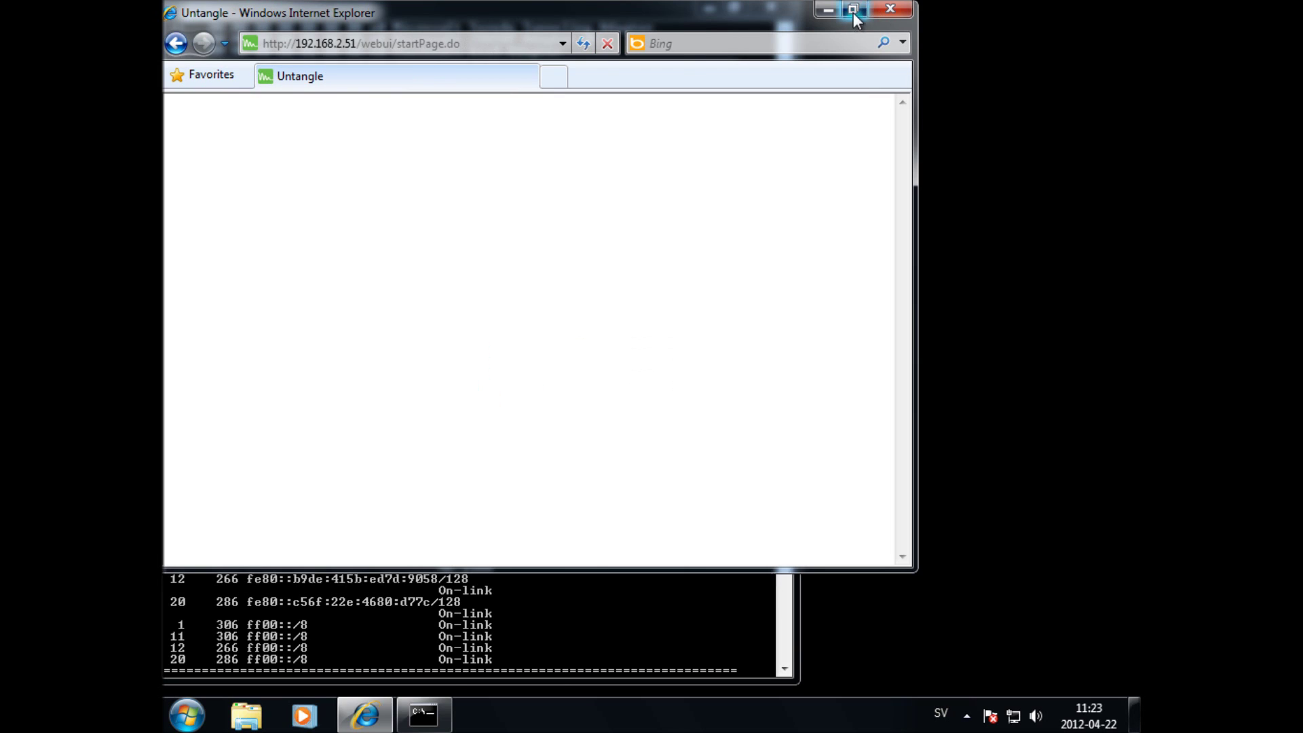
pyautogui.click(854, 9)
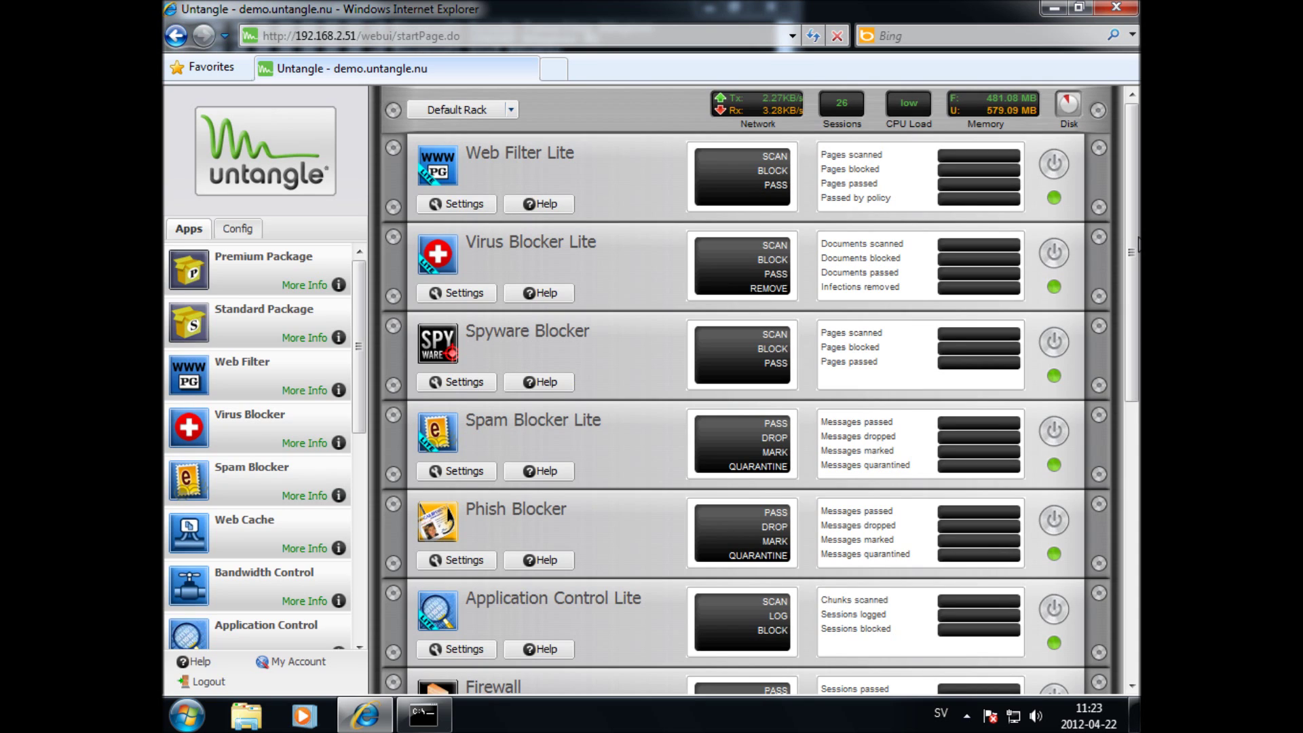
# Open the OpenVPN settings in the rack and examine the active clients list.
pyautogui.moveTo(1138, 245); pyautogui.dragTo(1138, 427)
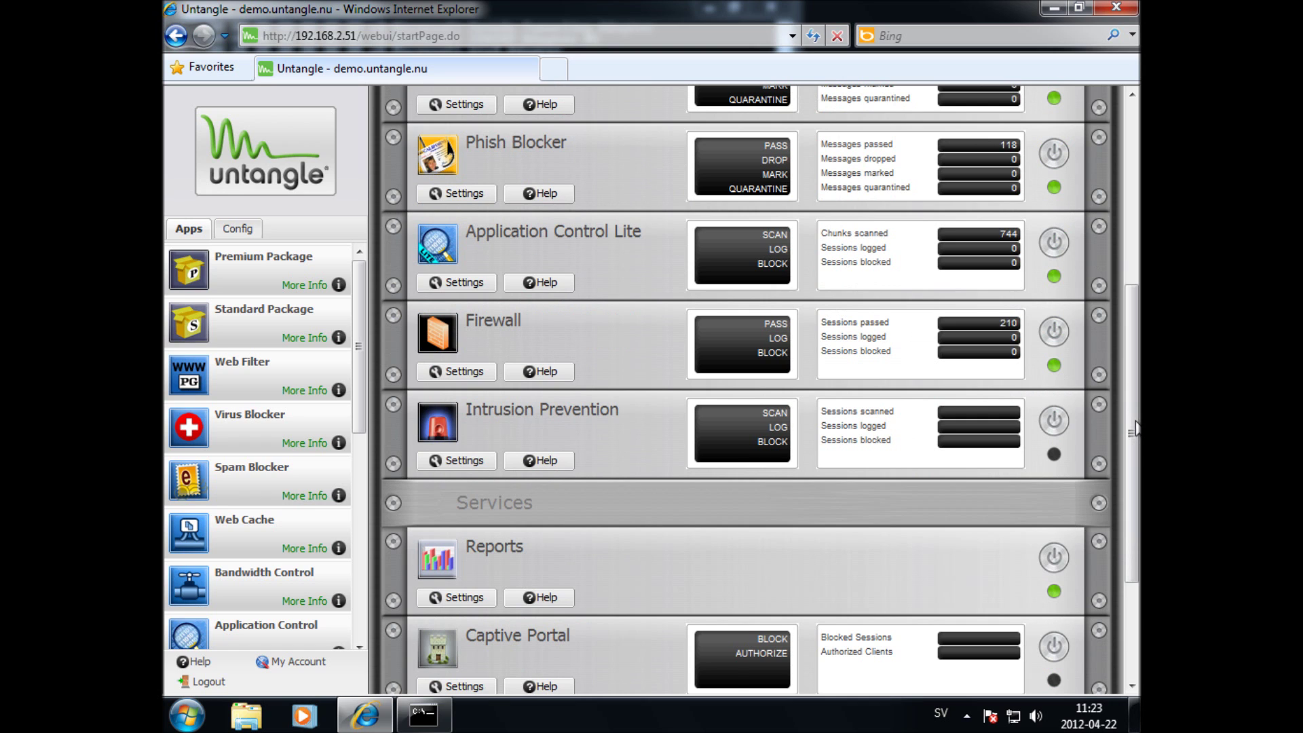
pyautogui.moveTo(1131, 506); pyautogui.dragTo(1135, 538)
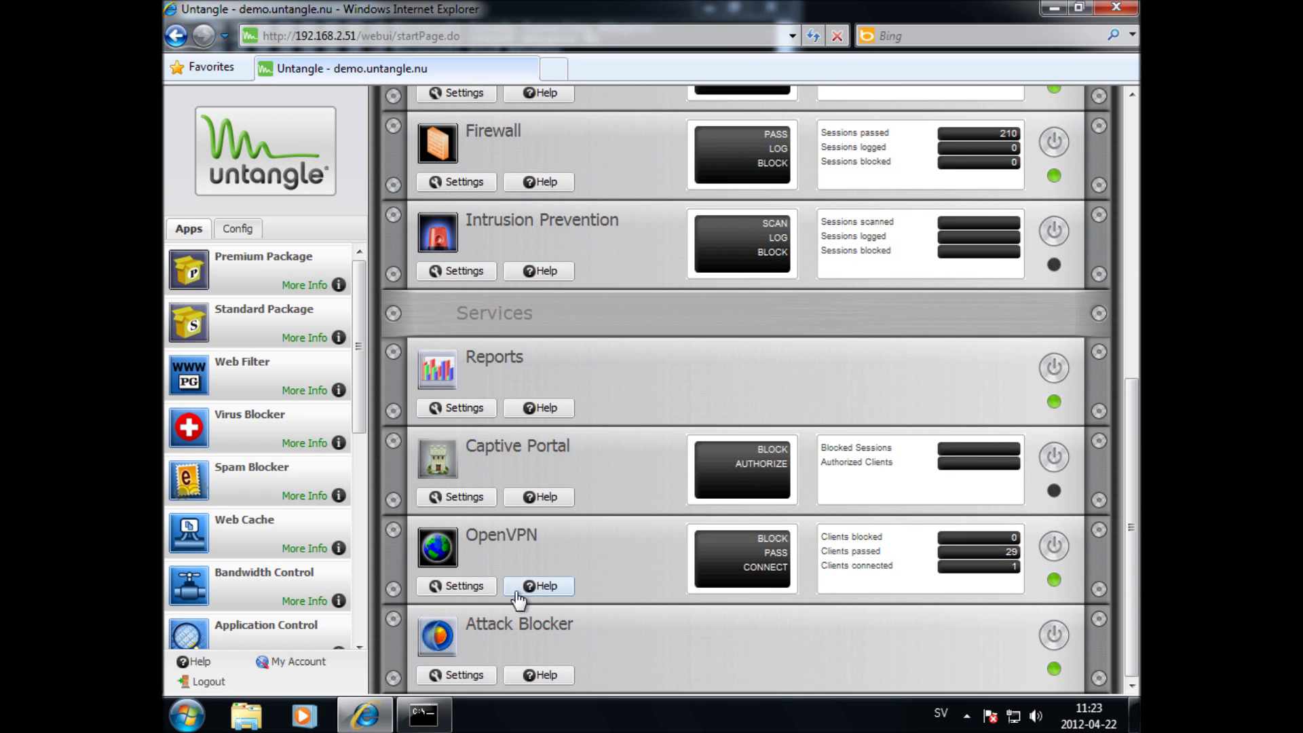
pyautogui.click(460, 590)
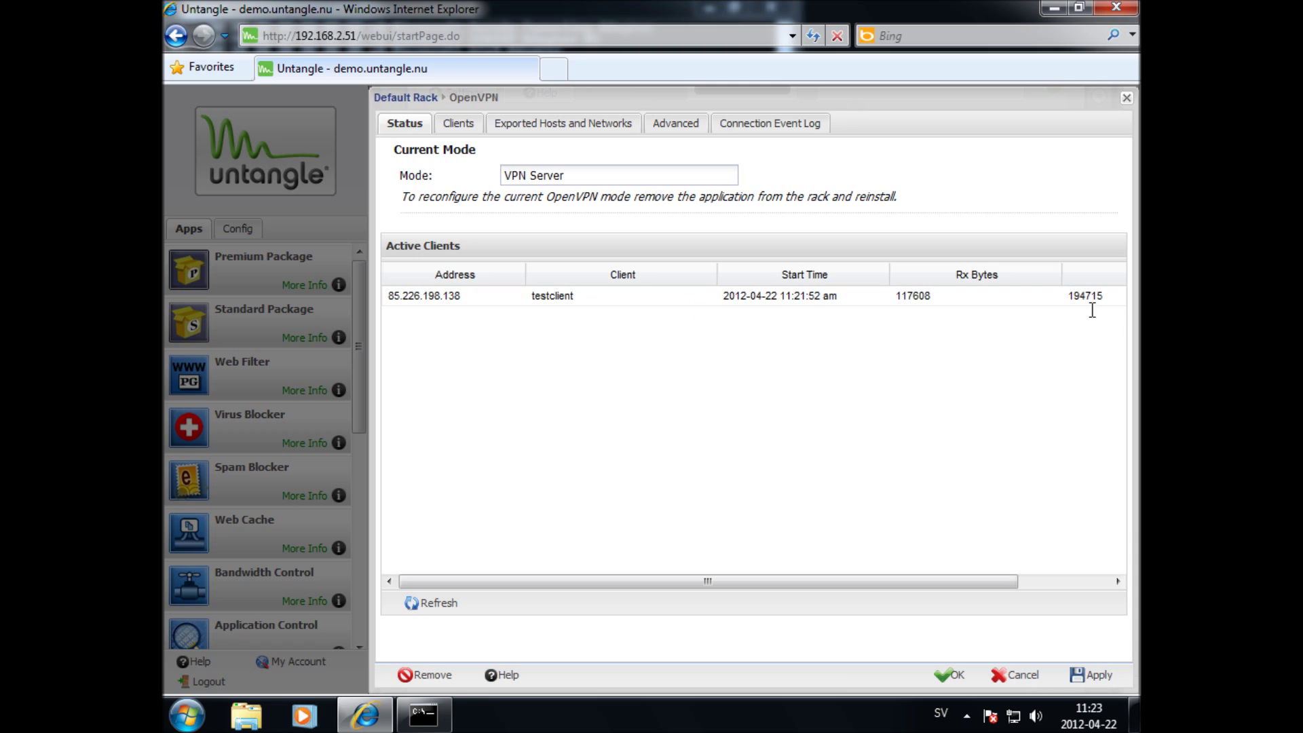
pyautogui.doubleClick(1055, 599)
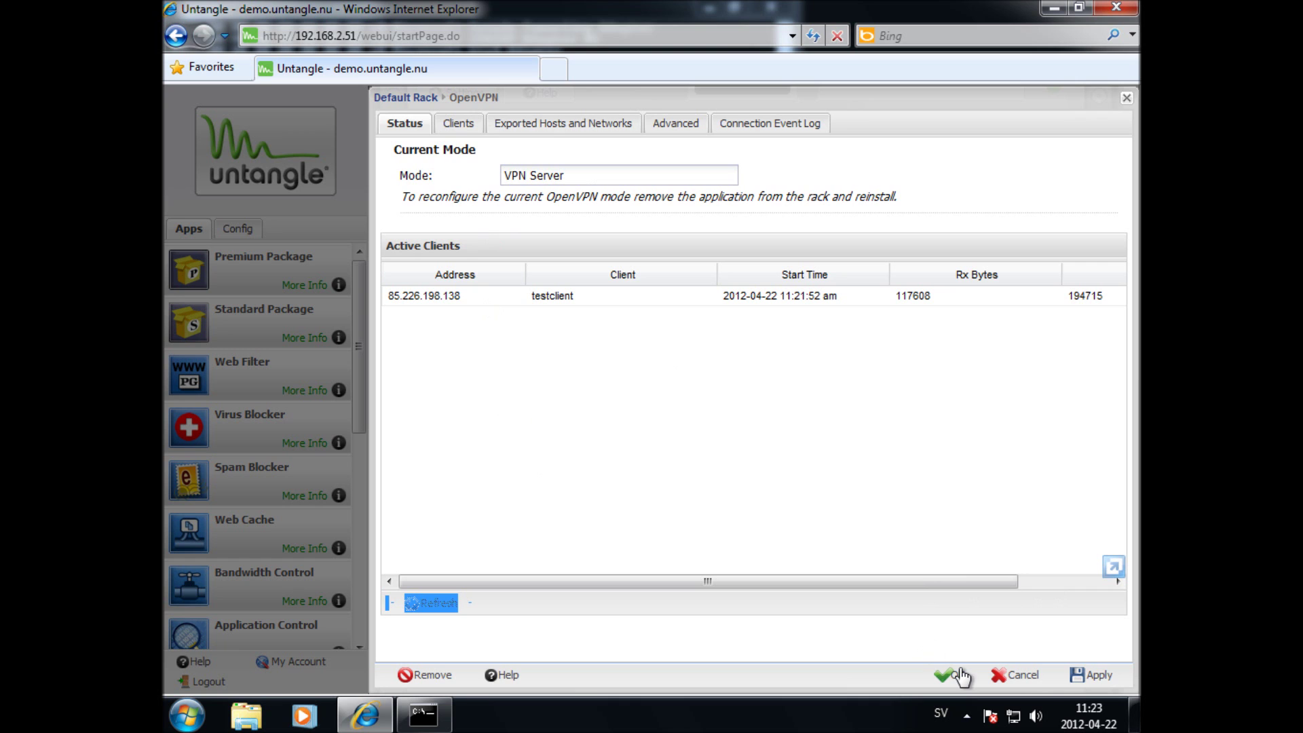
# Return to the command prompt, clear the recalled route print command and start nslookup.
pyautogui.click(426, 709)
pyautogui.press('Up')
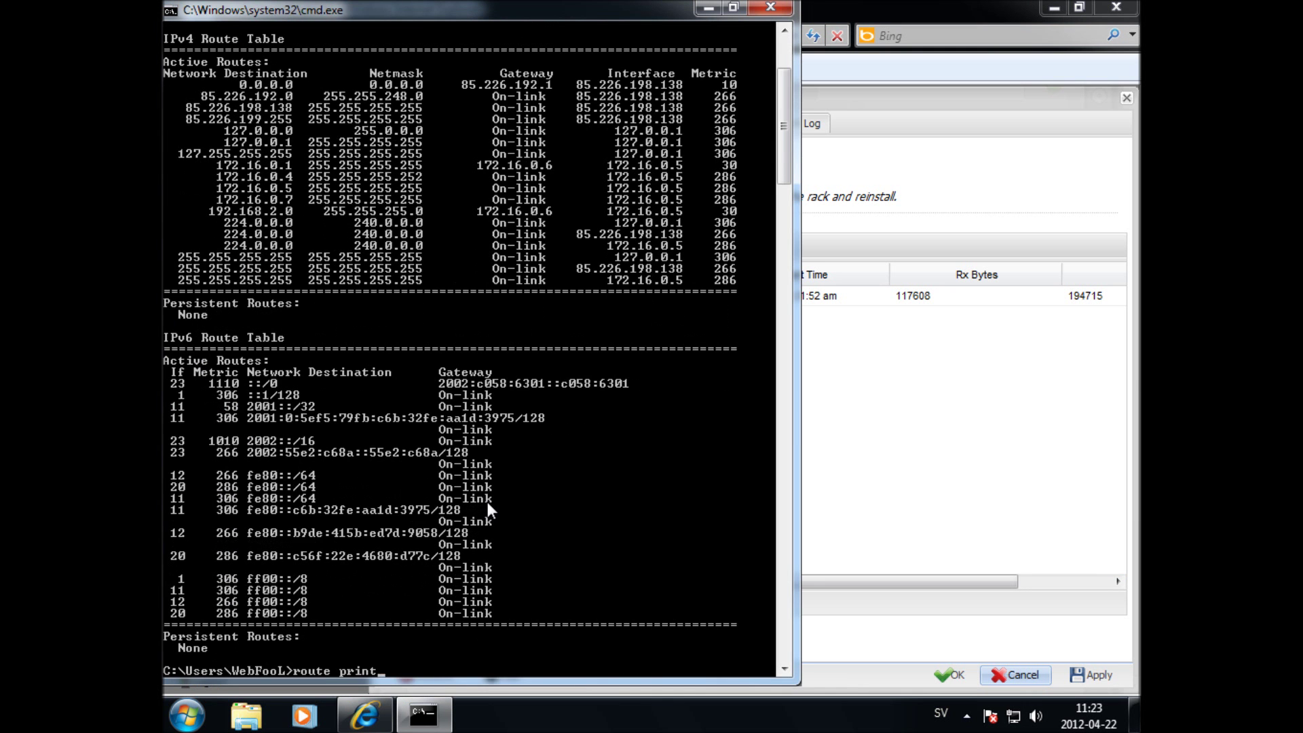
pyautogui.press('BackSpace')
pyautogui.press('BackSpace')
pyautogui.press('BackSpace')
pyautogui.press('BackSpace')
pyautogui.press('BackSpace')
pyautogui.press('BackSpace')
pyautogui.press('BackSpace')
pyautogui.press('BackSpace')
pyautogui.press('BackSpace')
pyautogui.press('BackSpace')
pyautogui.press('BackSpace')
pyautogui.write('nslookup')
pyautogui.press('Return')
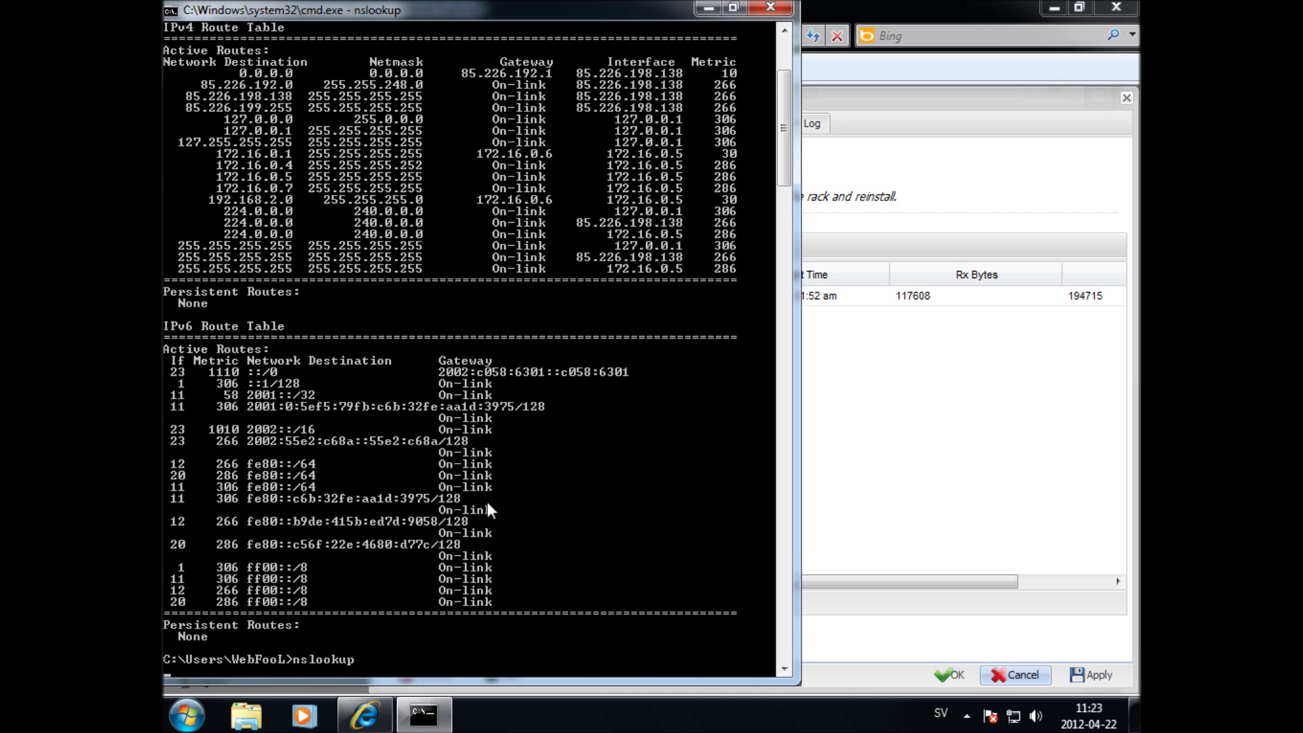